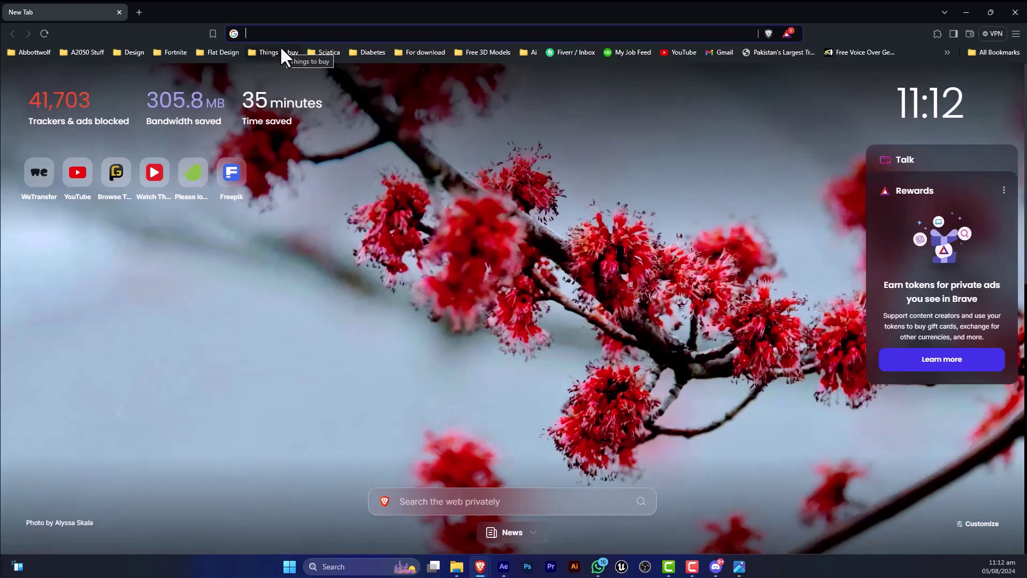
- Search Google Images for "logo" and preview the Freepik business logo set
type("logo")
key("Return")
left_click(173, 129)
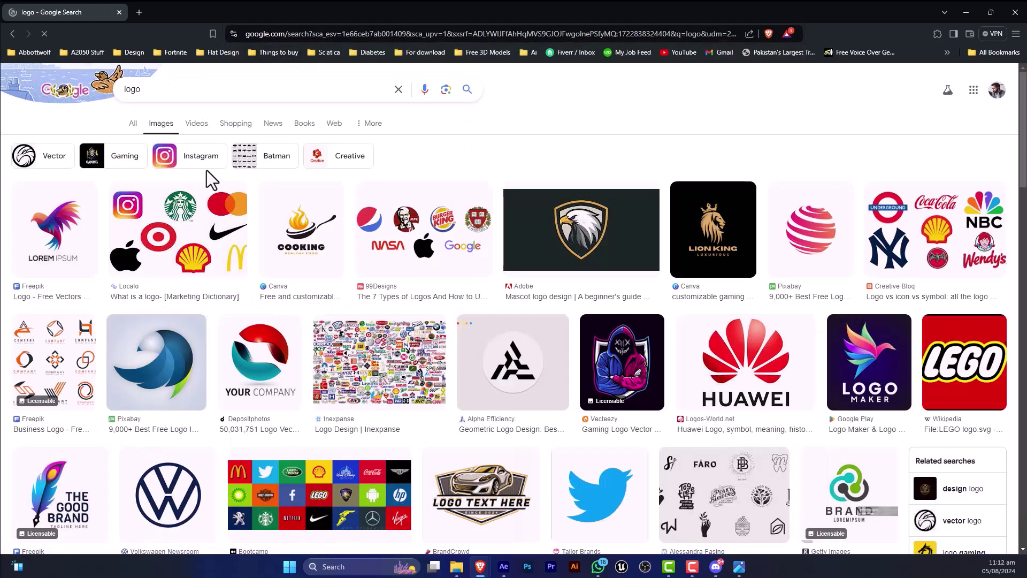
scroll(523, 328, "down", 1)
scroll(774, 373, "down", 5)
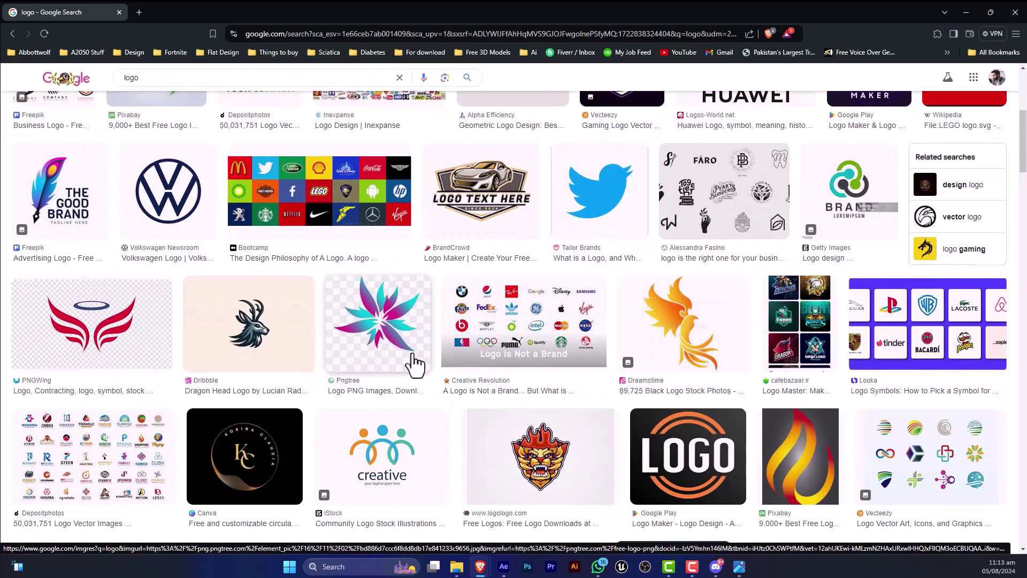
scroll(415, 362, "up", 5)
left_click(82, 332)
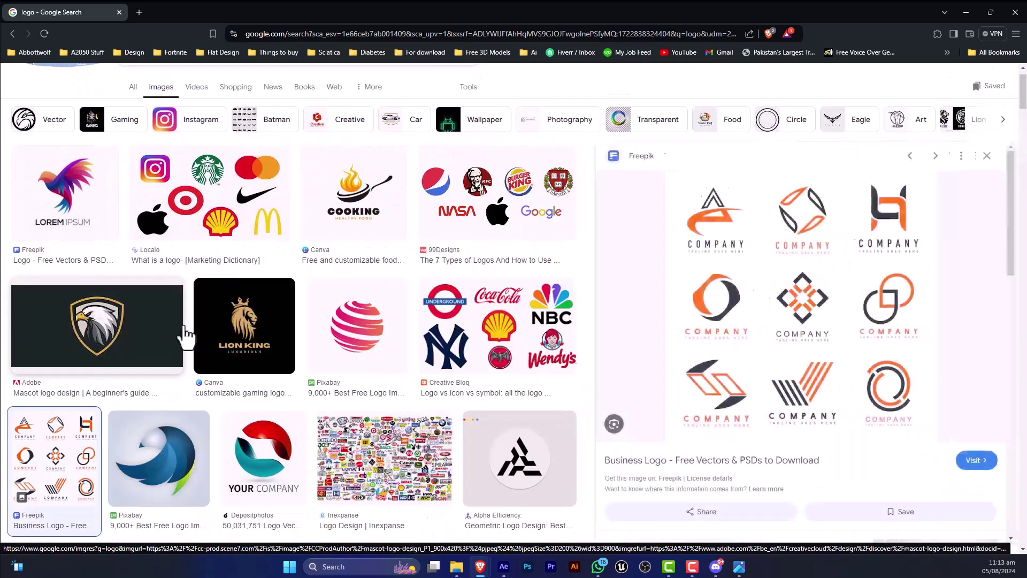
- Download the free company logo vector set from its Freepik page and open its EPS file in Illustrator
right_click(776, 287)
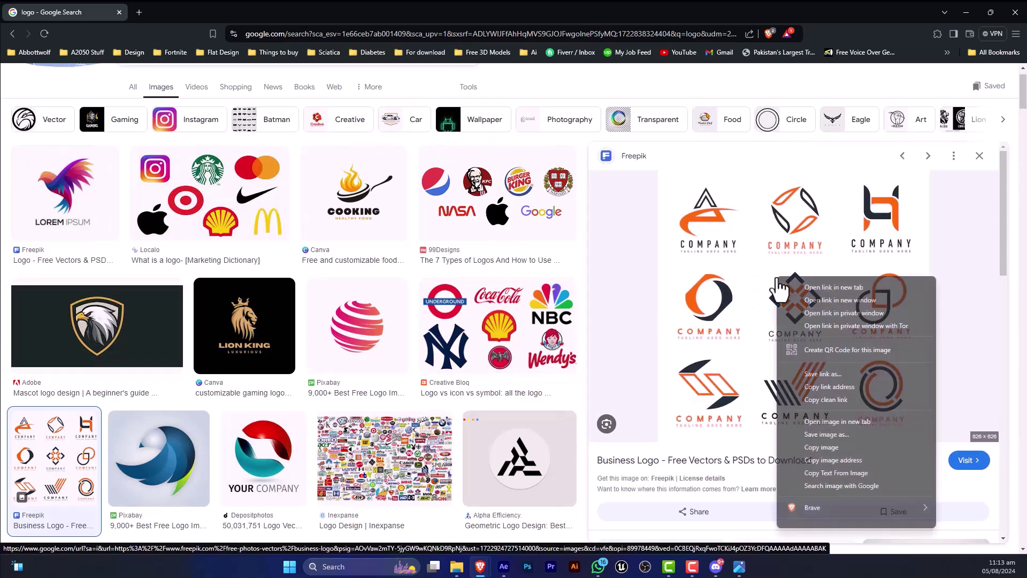
left_click(659, 444)
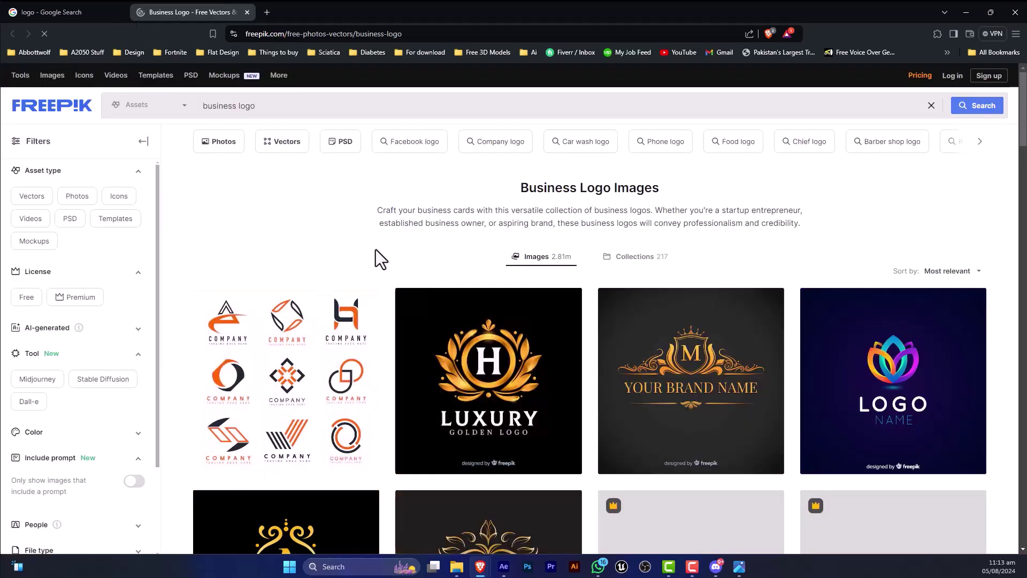
left_click(321, 373)
left_click(850, 258)
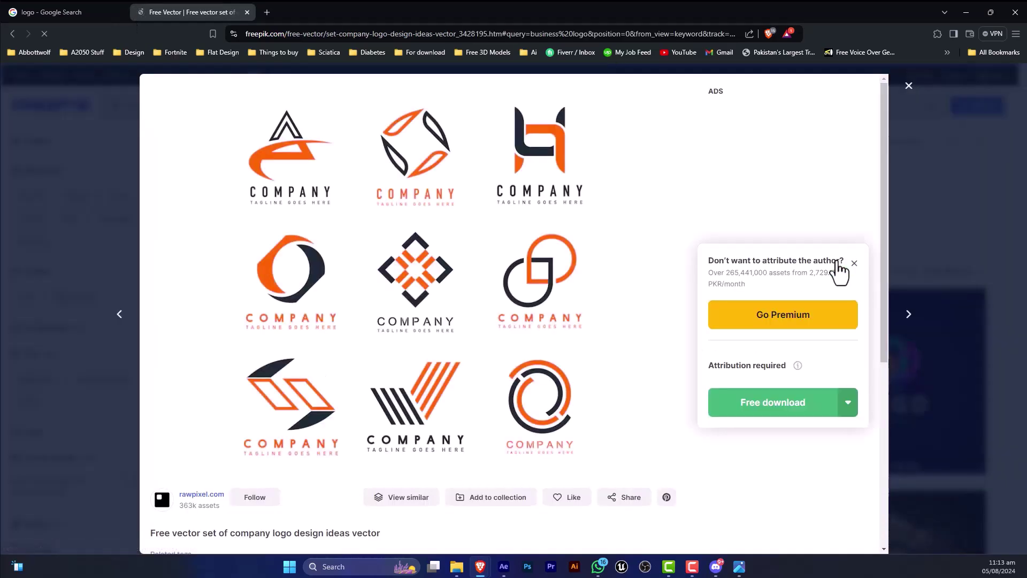
left_click(787, 410)
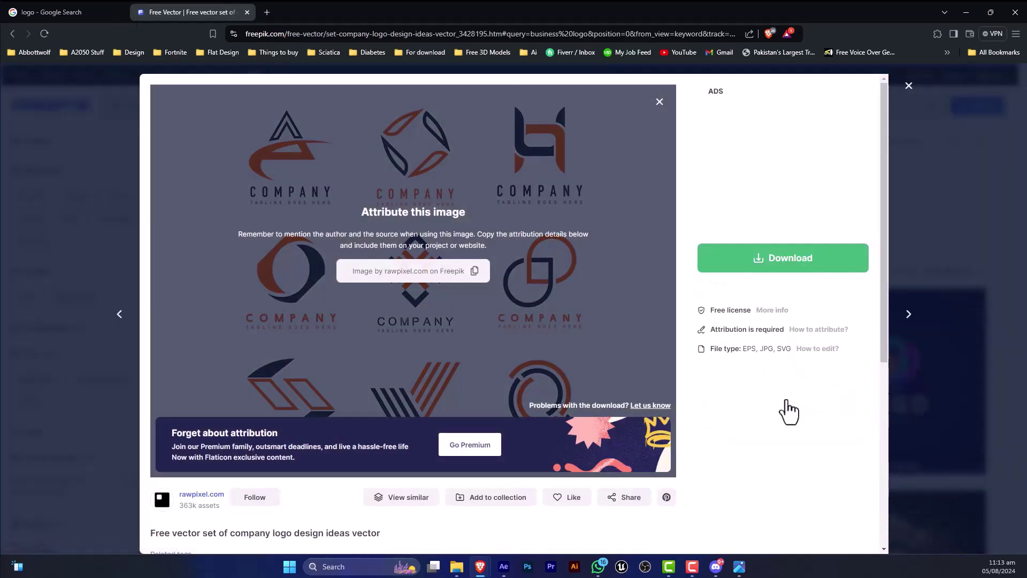
key("Return")
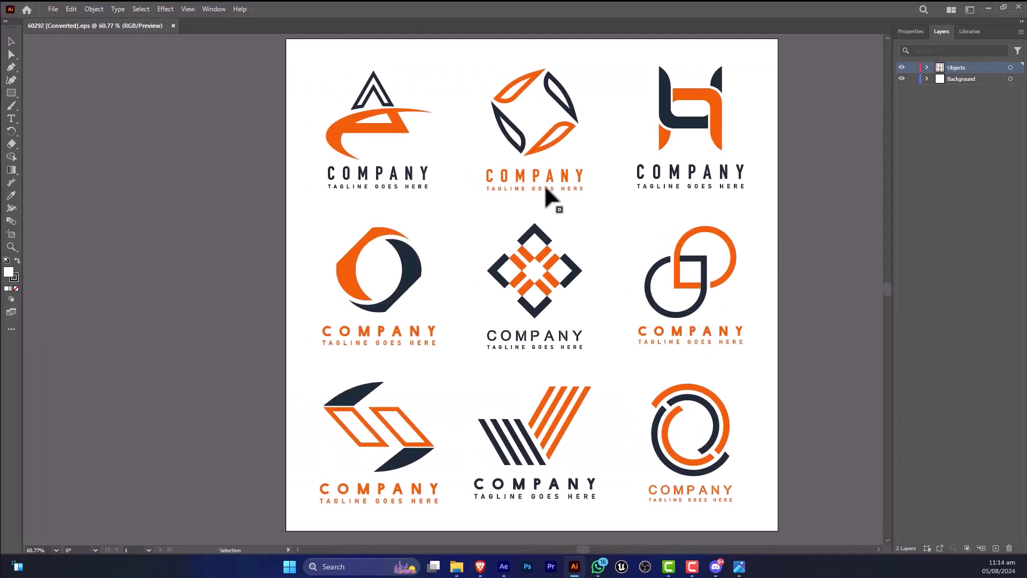
- Expand the Objects layer and its group to list the individual logo groups, leaving no artwork selected
scroll(498, 218, "up", 4)
scroll(498, 217, "down", 3)
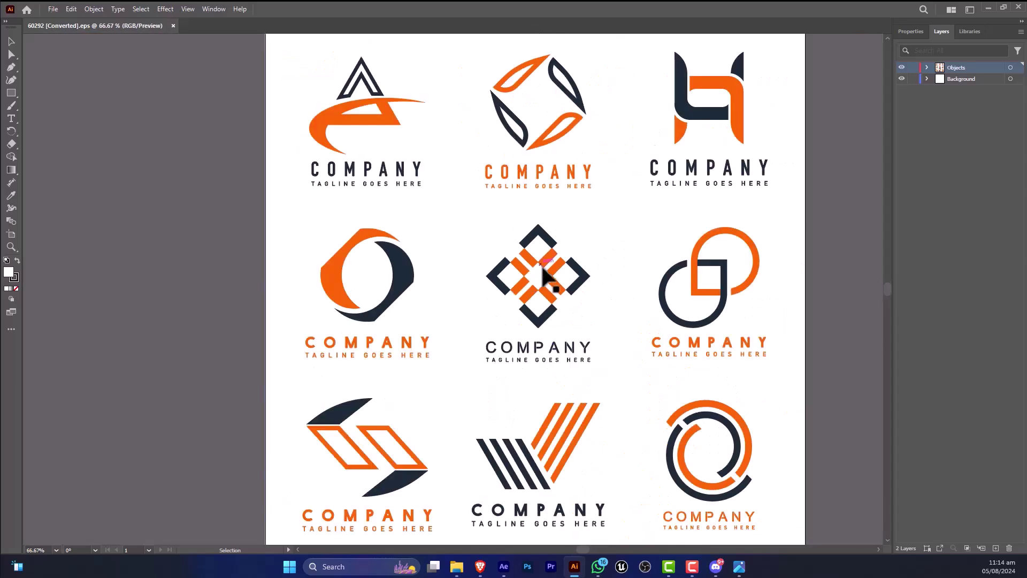
left_click(527, 278)
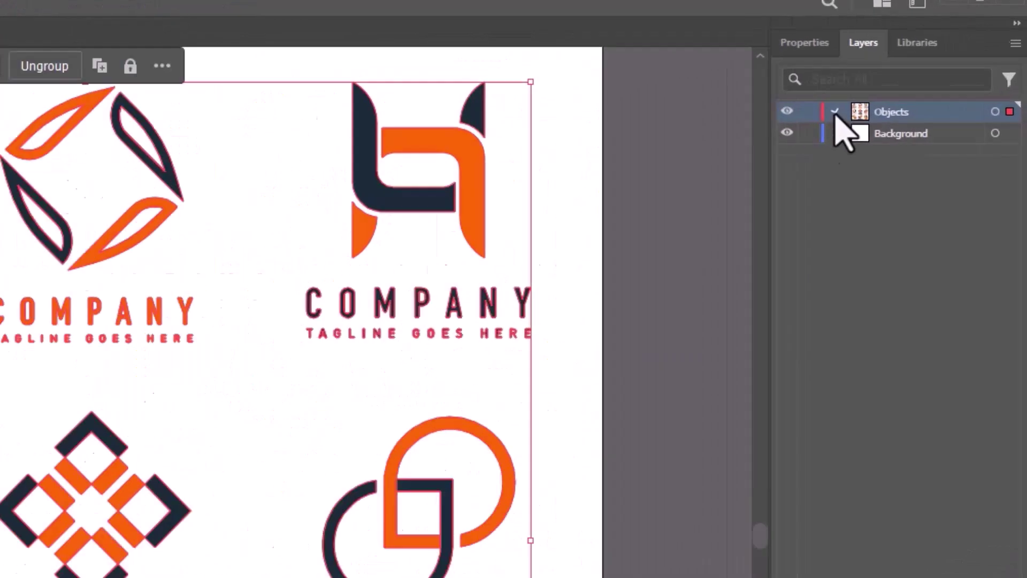
left_click(928, 68)
left_click(940, 78)
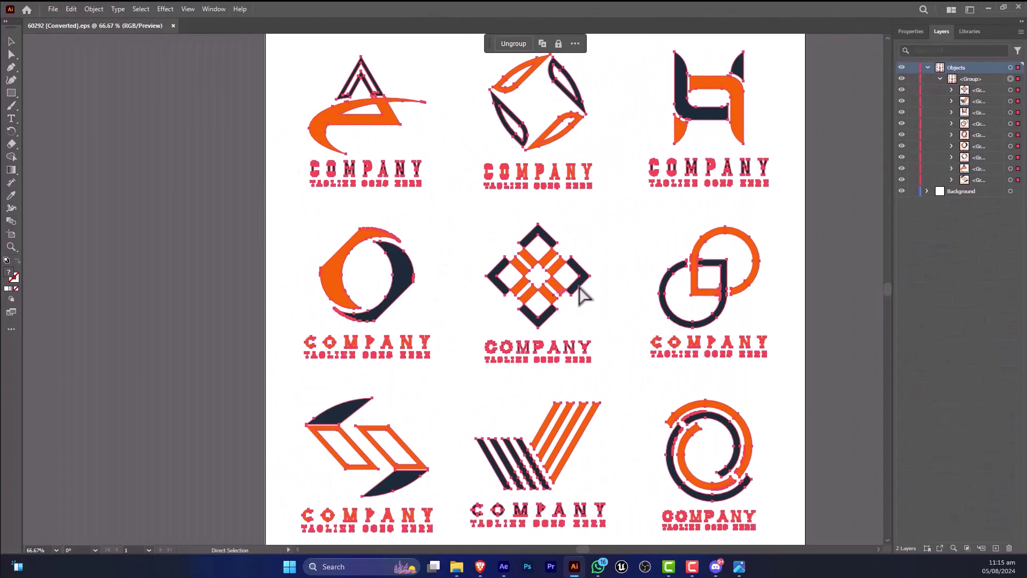
left_click(869, 297)
key("a")
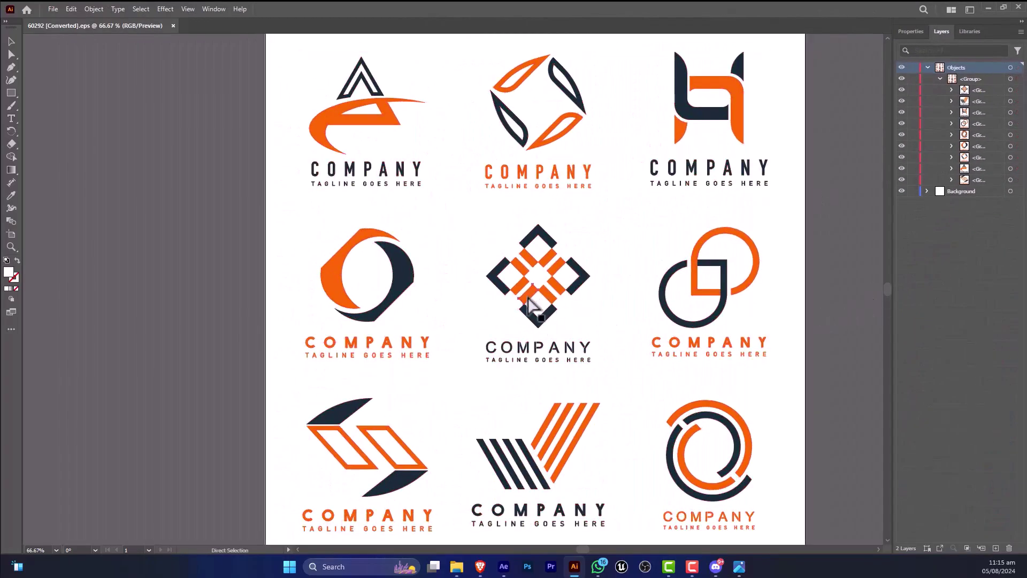
- Select the central diamond logo and release the parent group of all logos to layers as a sequence
left_click(528, 299)
left_click(1011, 90)
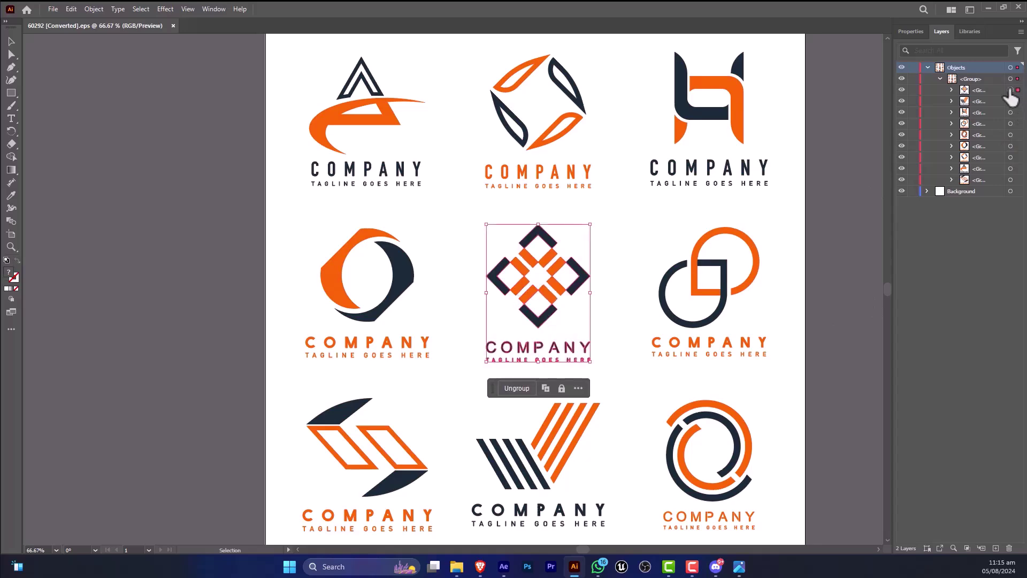
left_click(976, 89)
left_click(1019, 24)
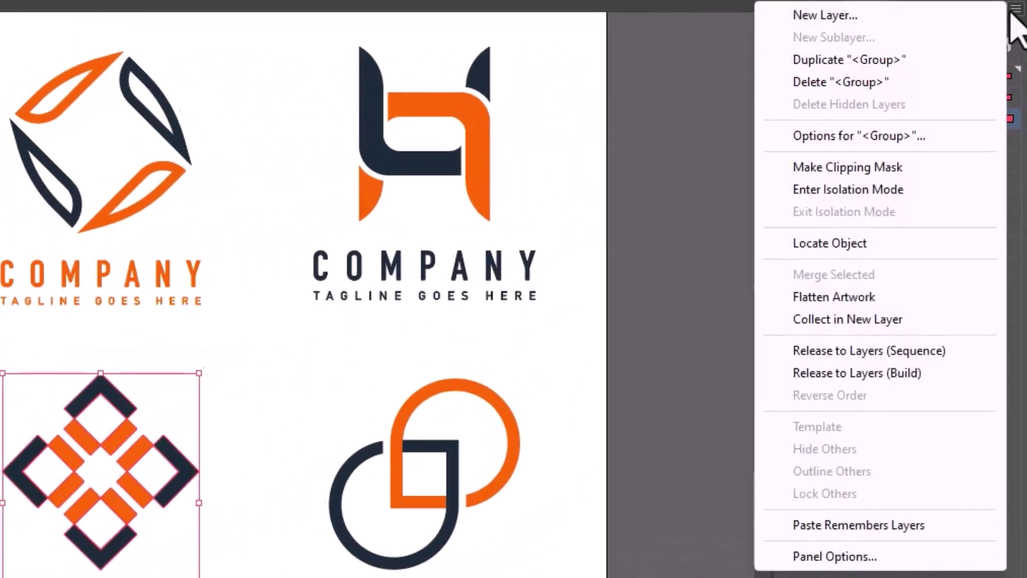
left_click(960, 85)
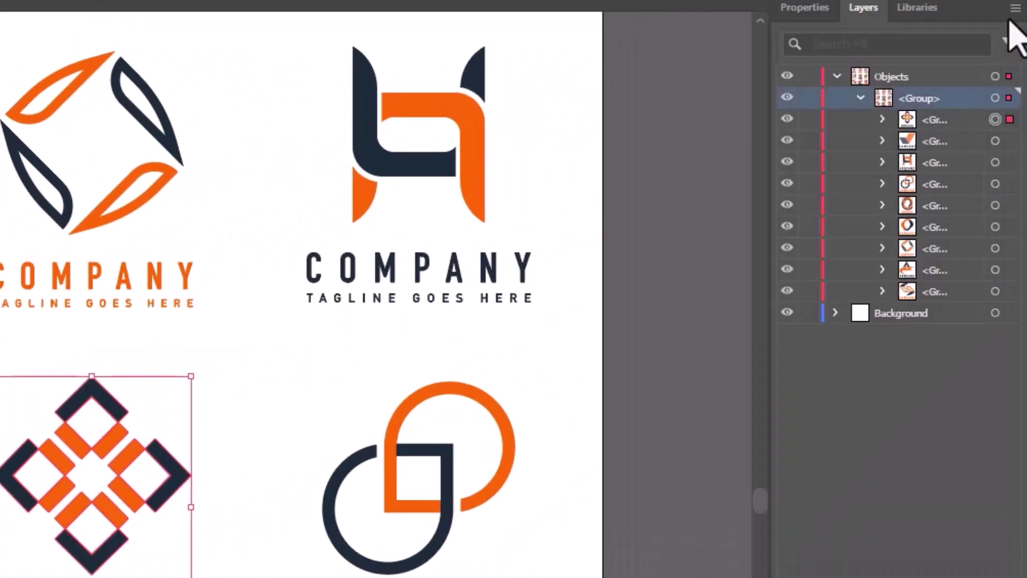
left_click(1015, 8)
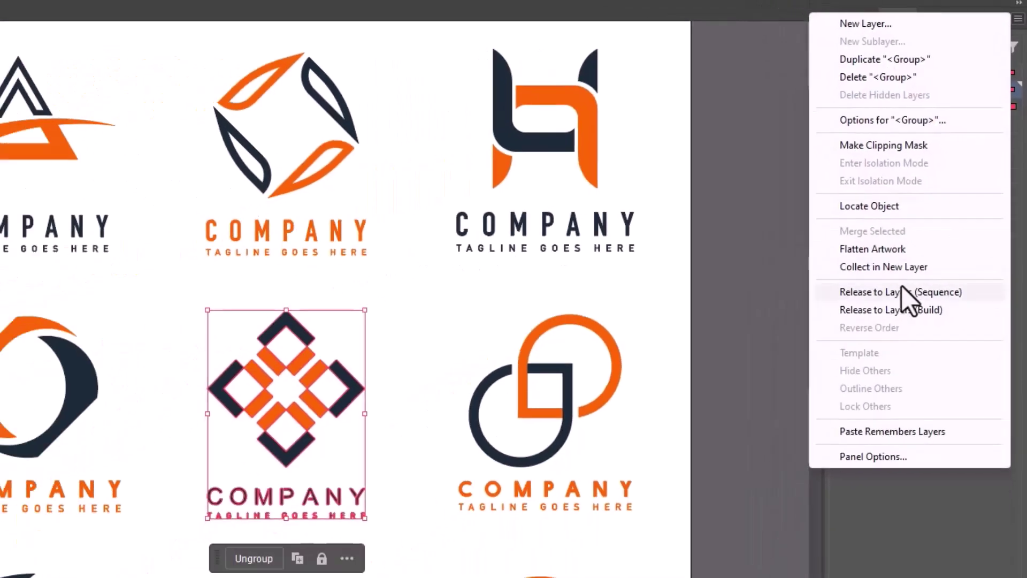
left_click(902, 291)
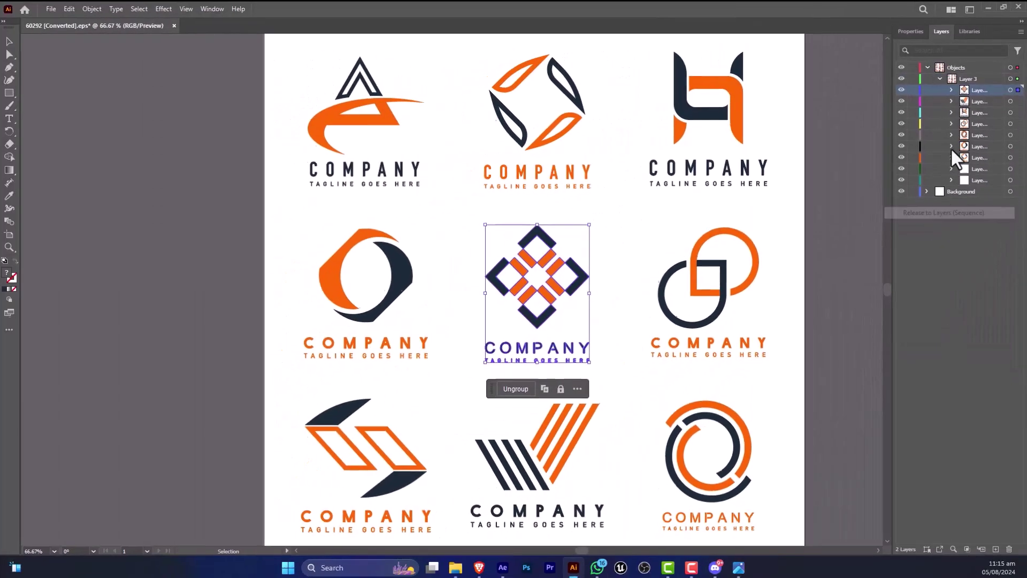
- Move the diamond logo's layer out to the top level above Objects and hide the Objects layer
left_click_drag(976, 92, 976, 65)
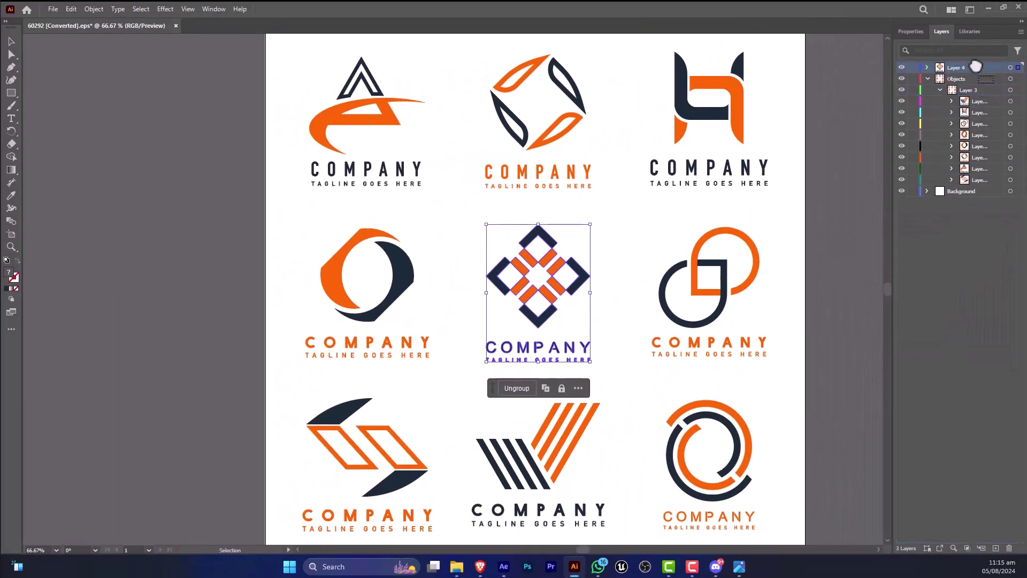
left_click(927, 78)
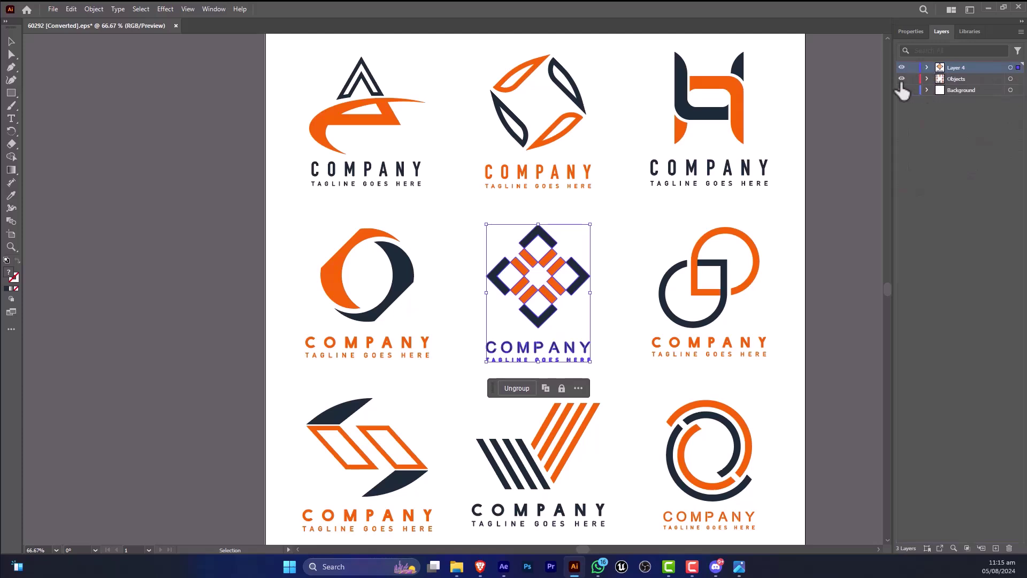
left_click(902, 78)
- Enlarge the diamond logo and move it to about the middle of the artboard
left_click_drag(590, 224, 733, 95)
left_click_drag(605, 193, 555, 252)
key("ctrl+z")
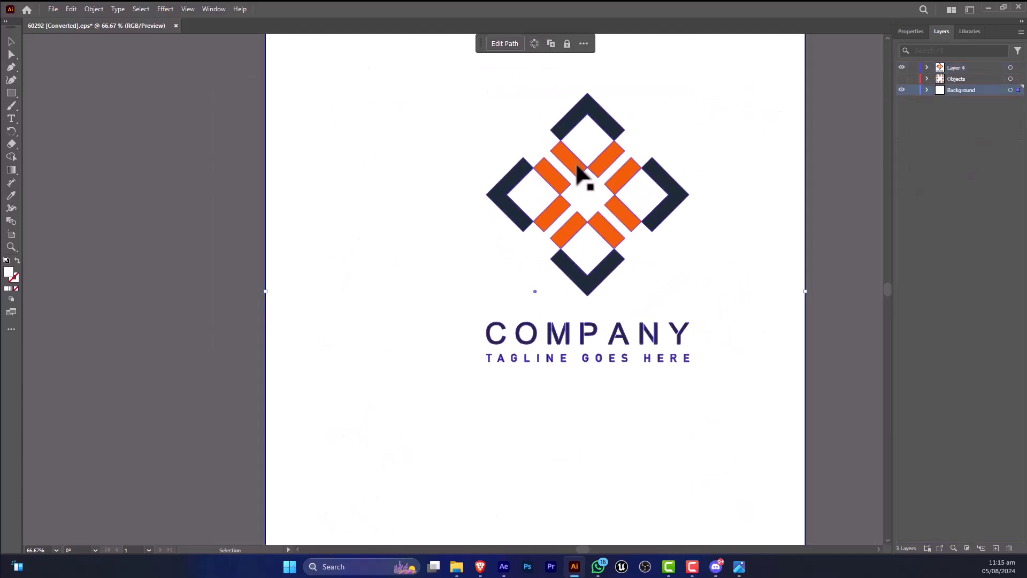
left_click_drag(573, 171, 541, 249)
left_click(669, 275)
scroll(593, 274, "up", 2)
left_click(580, 248)
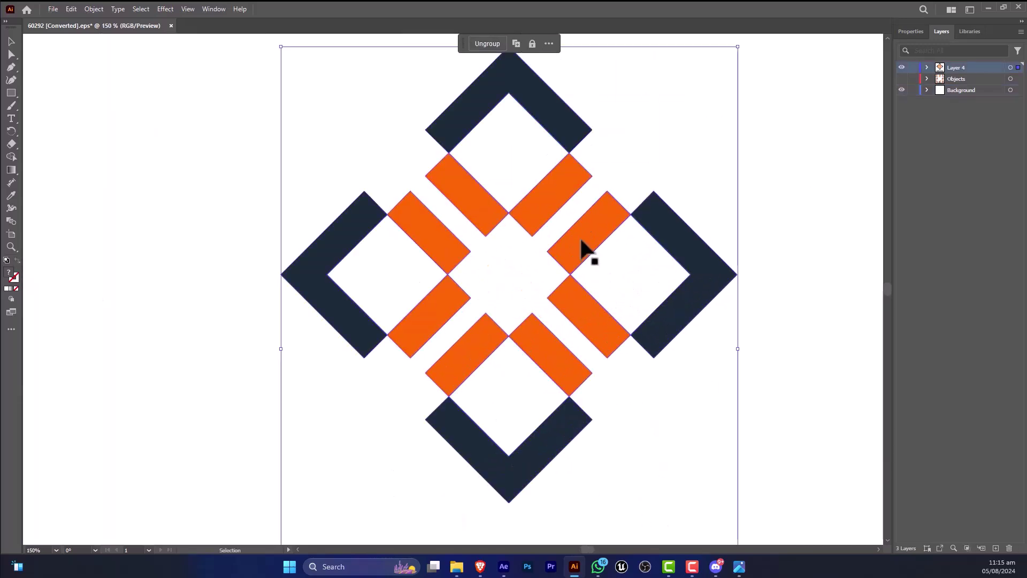
scroll(580, 246, "down", 2)
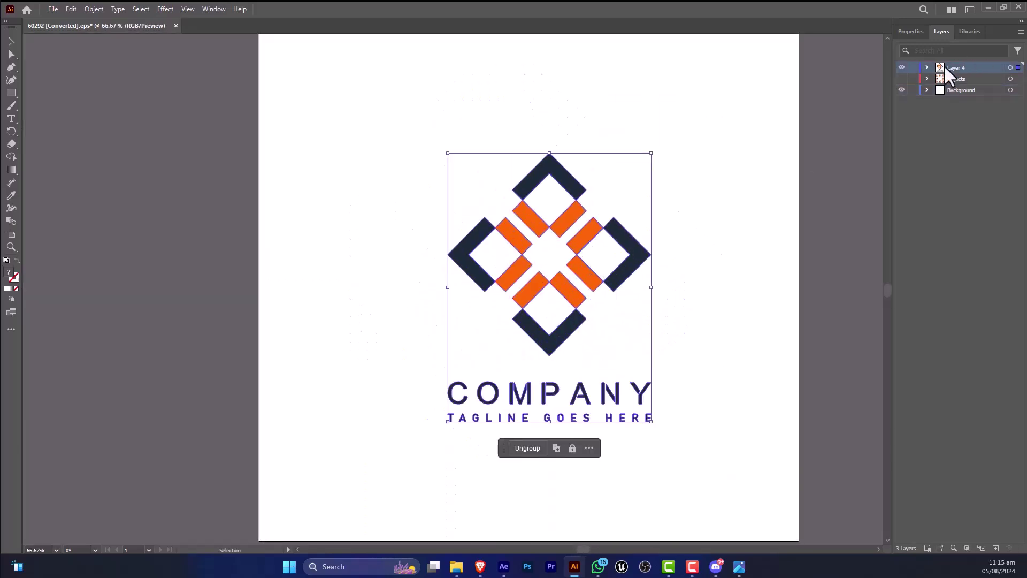
- Expand the diamond logo's layer and group to examine its individual paths, and clear the selection
left_click(927, 68)
left_click(940, 78)
scroll(560, 286, "down", 1)
key("a")
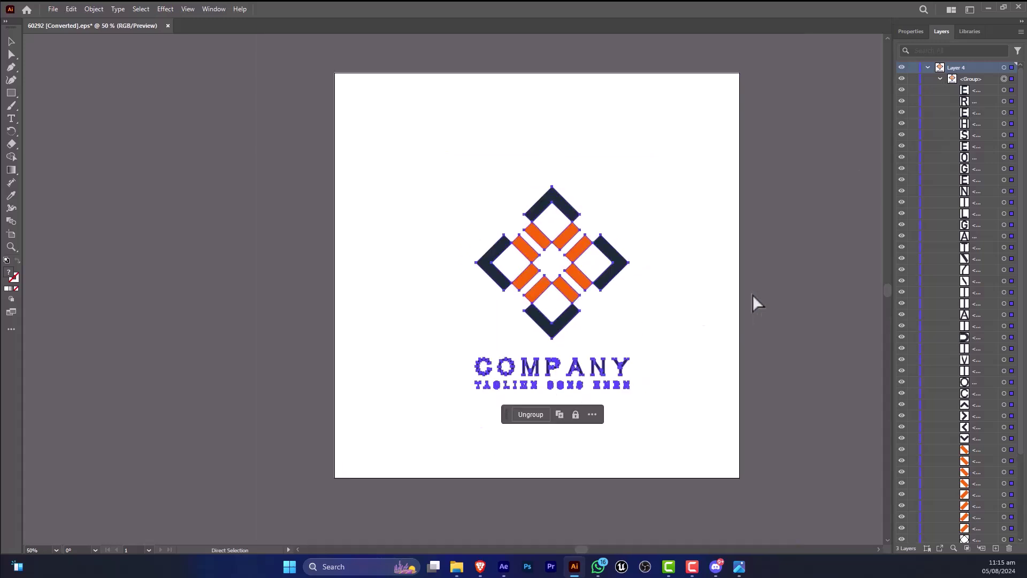
left_click(753, 294)
key("v")
- Scale the diamond logo up again to nearly the artboard's height and recentre it
left_click(575, 287)
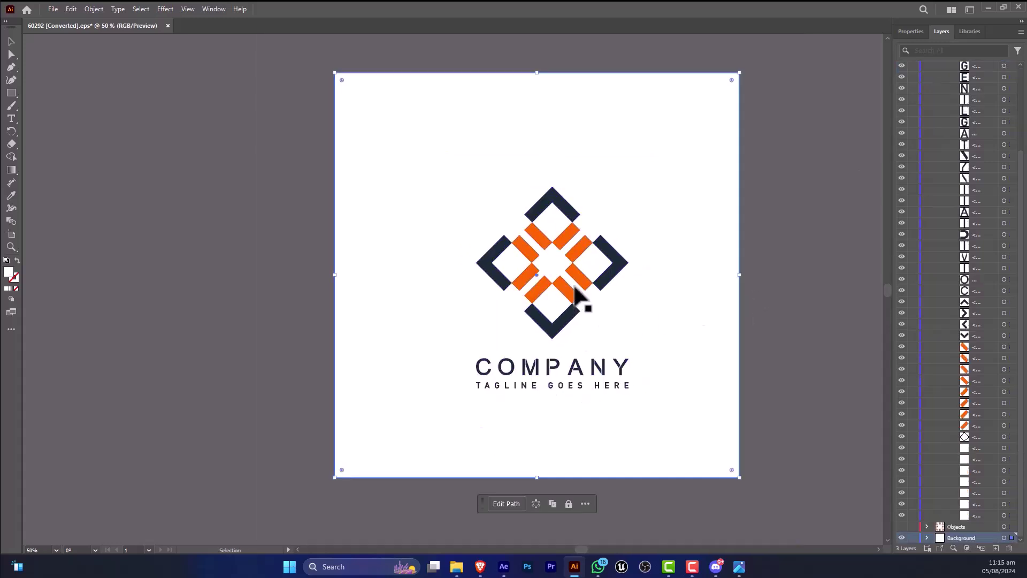
left_click(567, 289)
left_click_drag(632, 190, 701, 122)
left_click_drag(571, 198, 565, 185)
- Export the selected diamond logo as a PNG asset at 4x scale
right_click(565, 187)
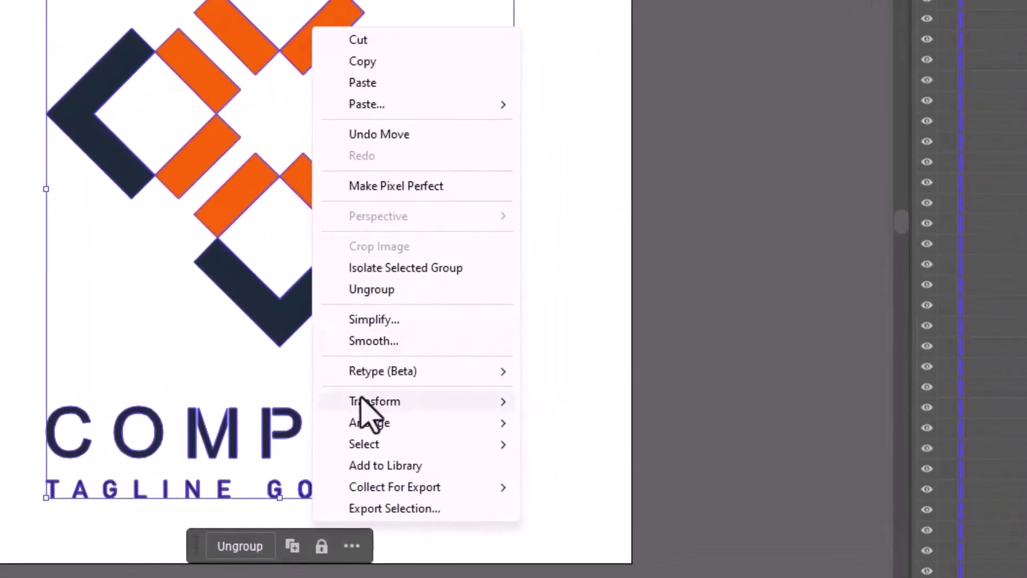
left_click(415, 506)
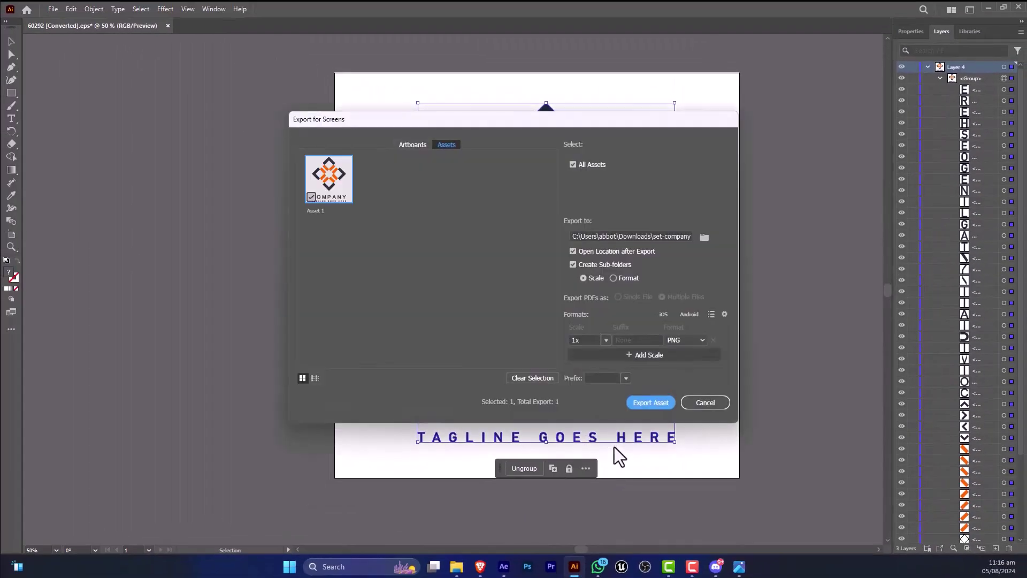
left_click(598, 338)
left_click(616, 387)
left_click(648, 402)
left_click(444, 543)
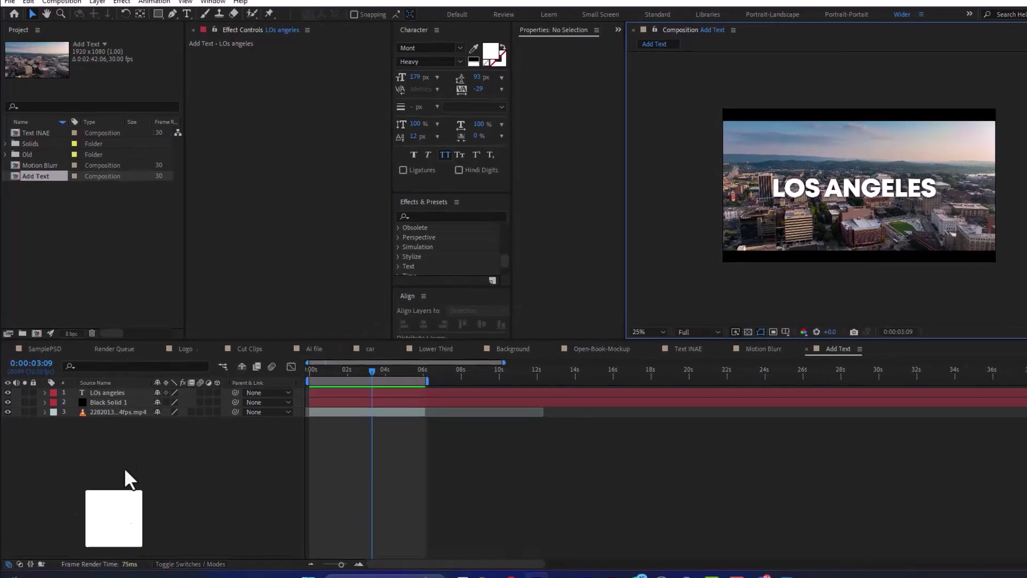
left_click_drag(124, 467, 138, 290)
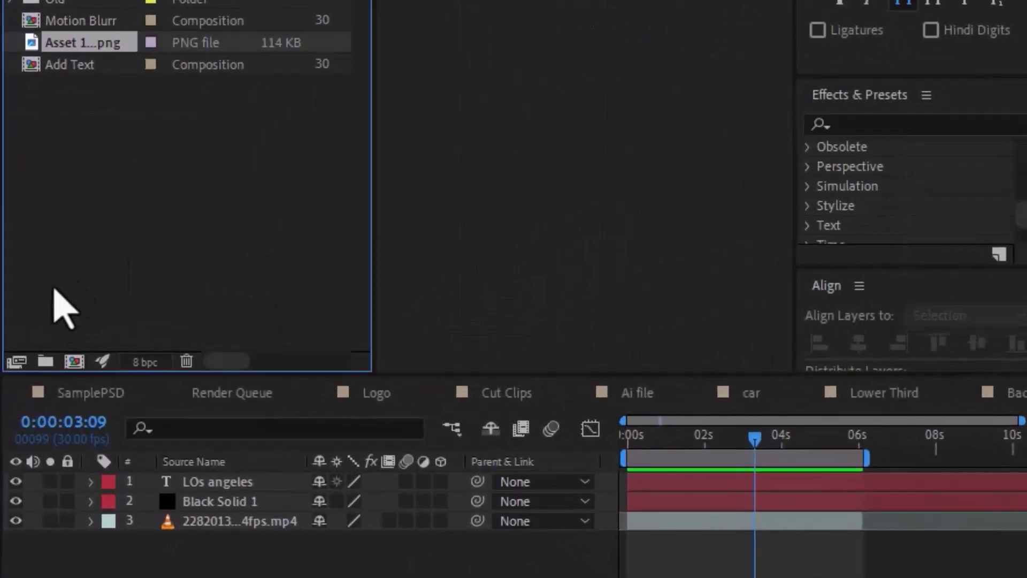
left_click(74, 362)
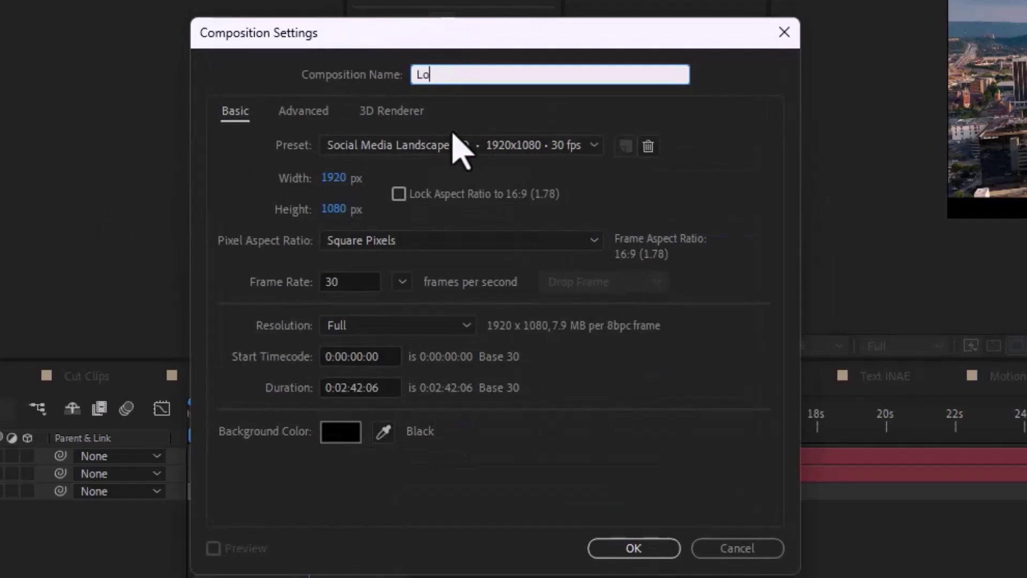
type("Logo animation'")
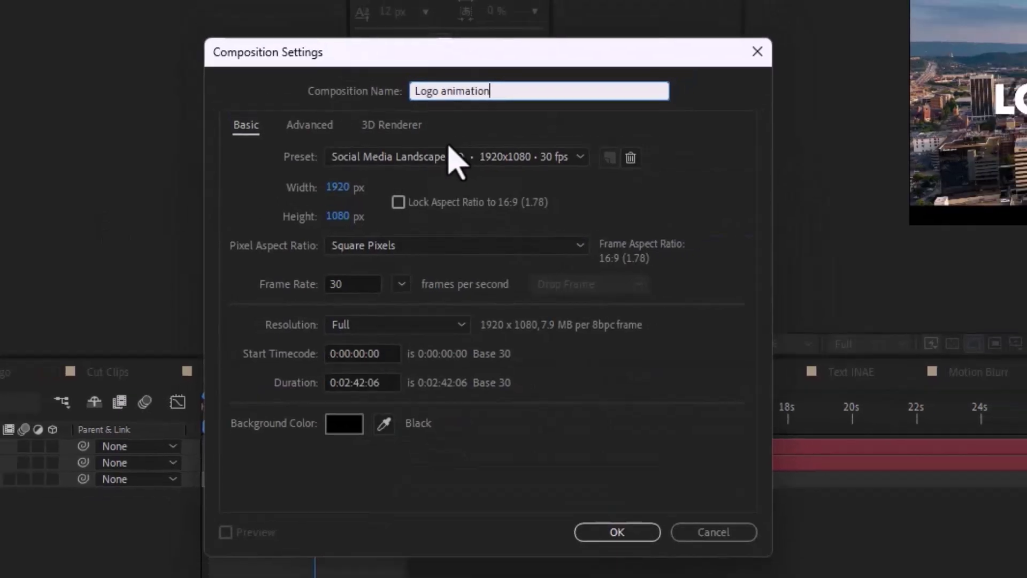
key("Return")
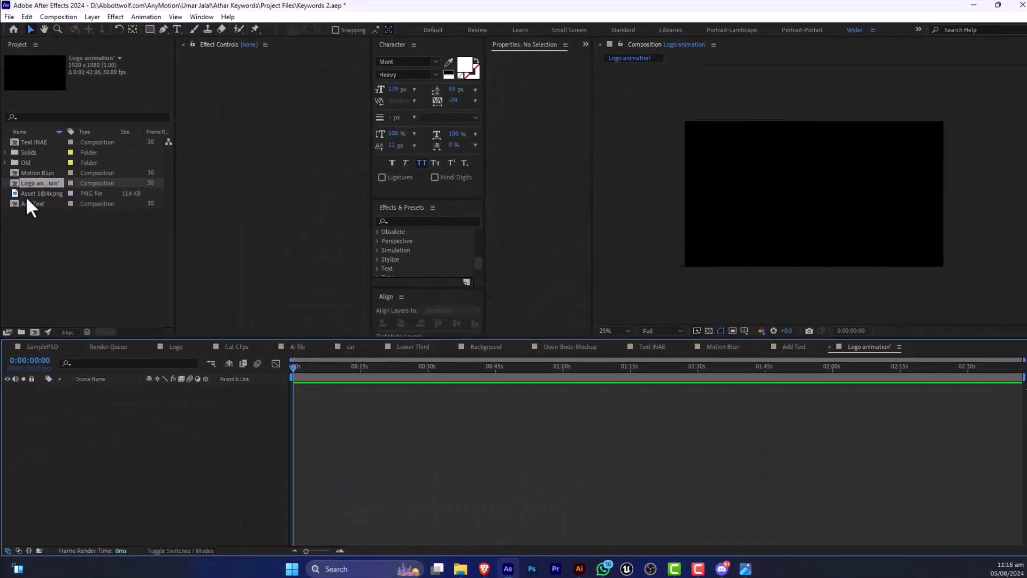
left_click_drag(25, 196, 117, 416)
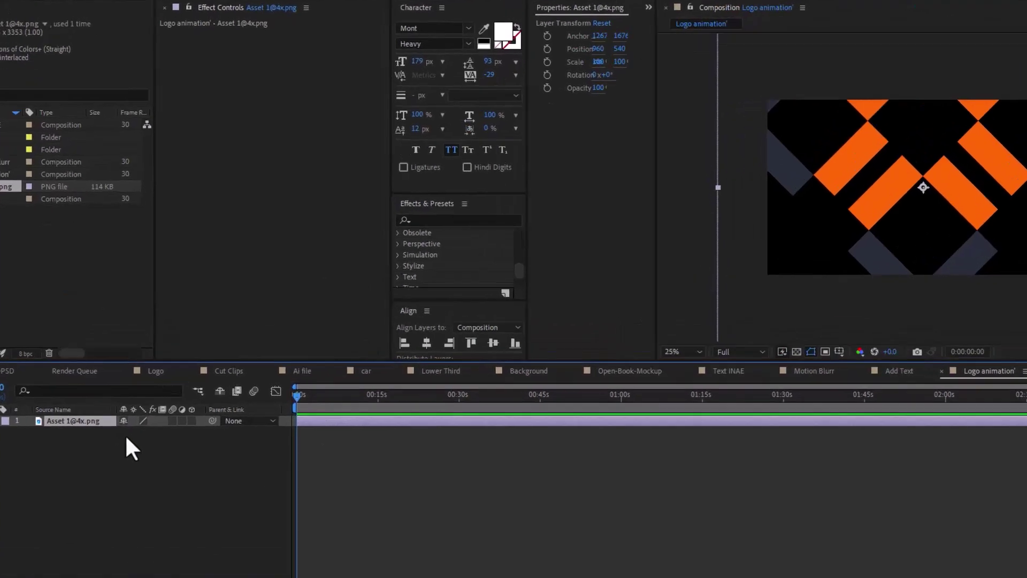
- Add a composition-sized 1920 x 1080 solid layer coloured white (FFFFFF)
key("ctrl+y")
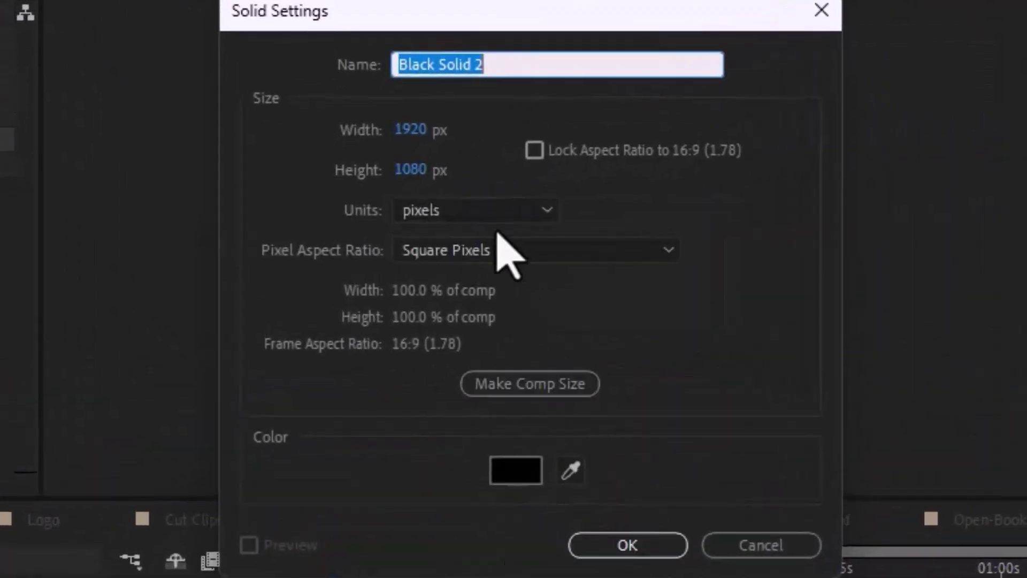
left_click(525, 479)
type("FFFFFF")
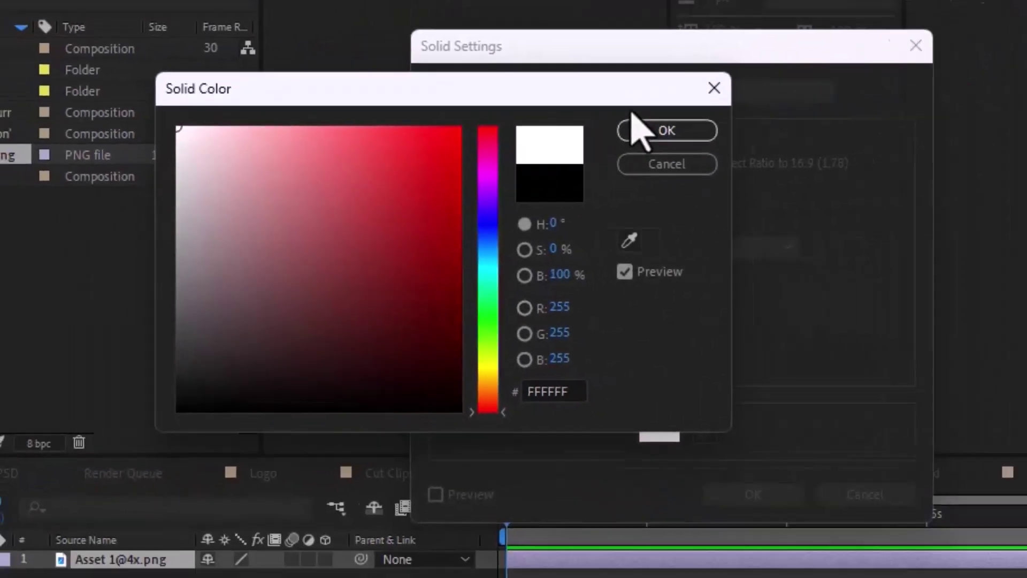
left_click(765, 111)
left_click(880, 545)
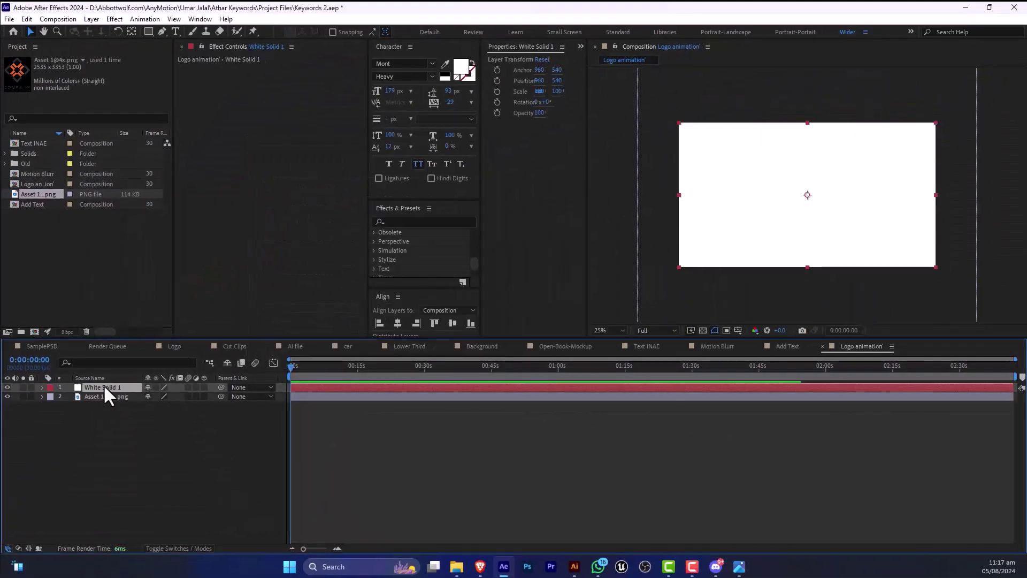
- Place the white solid beneath the logo layer and scale the logo down to 15.7% so it fits the composition
mouse_move(105, 387)
left_mouse_down()
mouse_move(106, 404)
mouse_move(111, 394)
left_mouse_up()
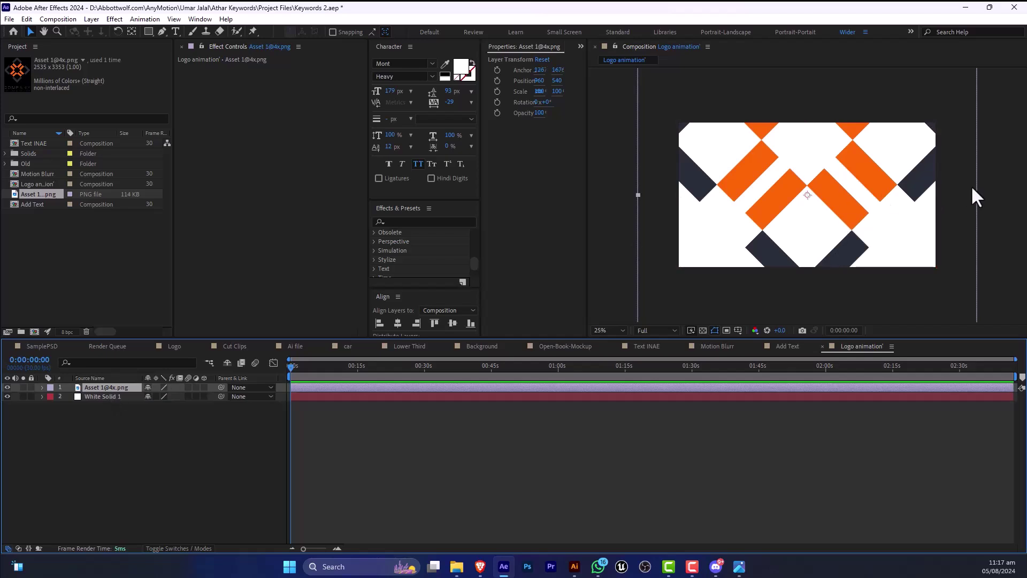
left_click_drag(975, 194, 834, 198)
scroll(779, 230, "up", 2)
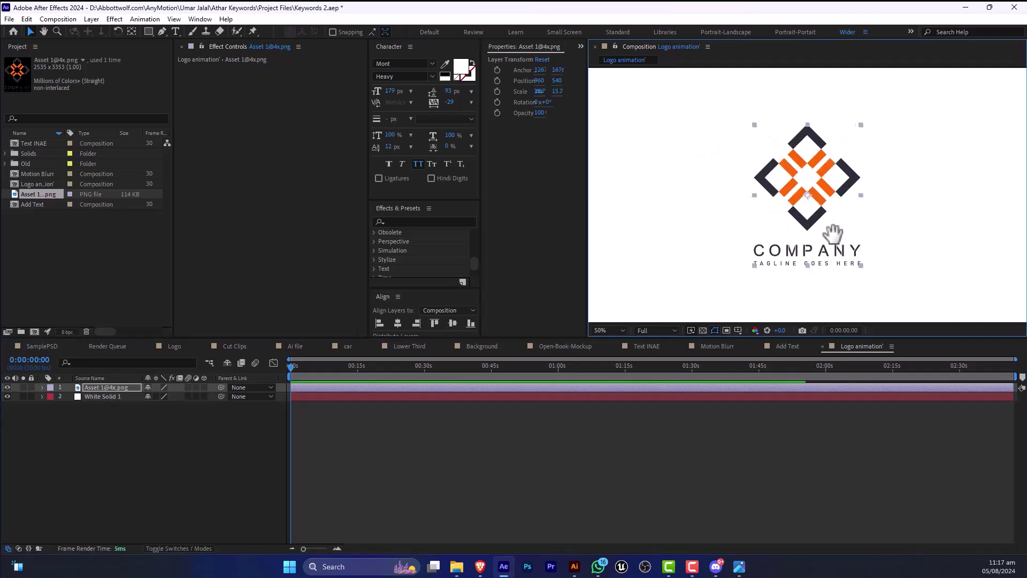
left_click_drag(834, 234, 763, 226)
left_click(129, 388)
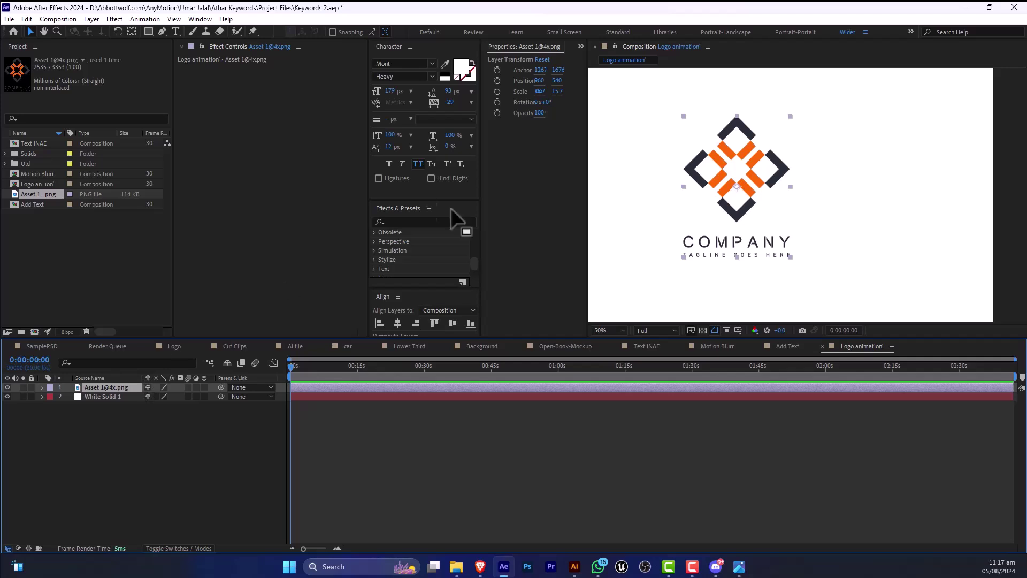
scroll(768, 174, "up", 2)
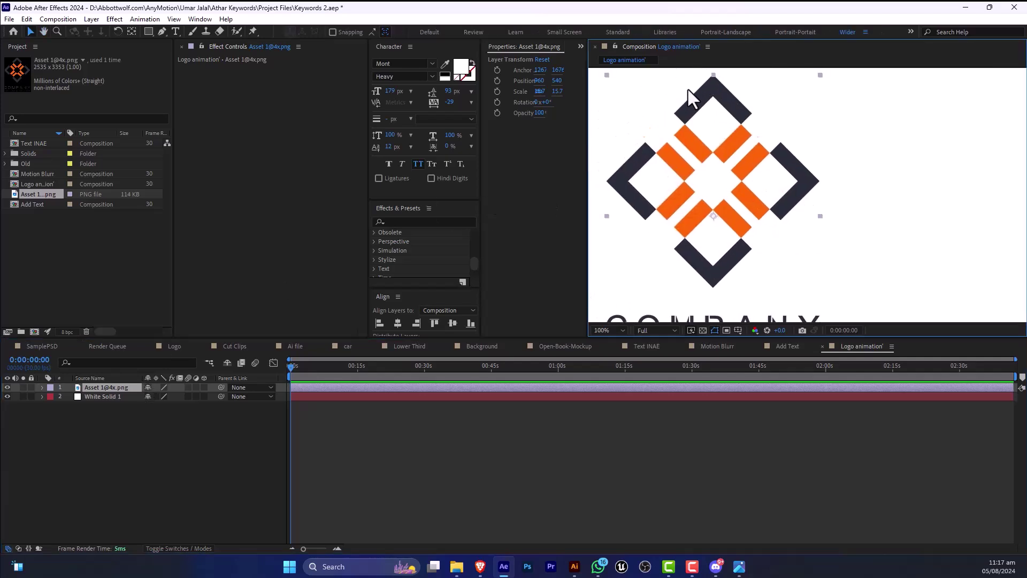
scroll(694, 291, "down", 2)
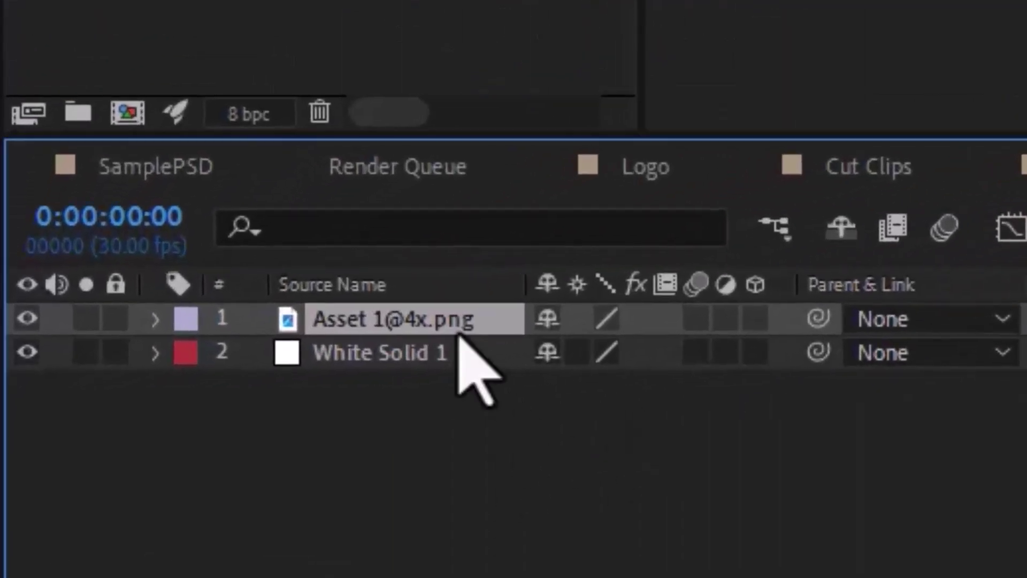
key("ctrl+d")
key("ctrl+d")
key("ctrl+d")
key("ctrl+d")
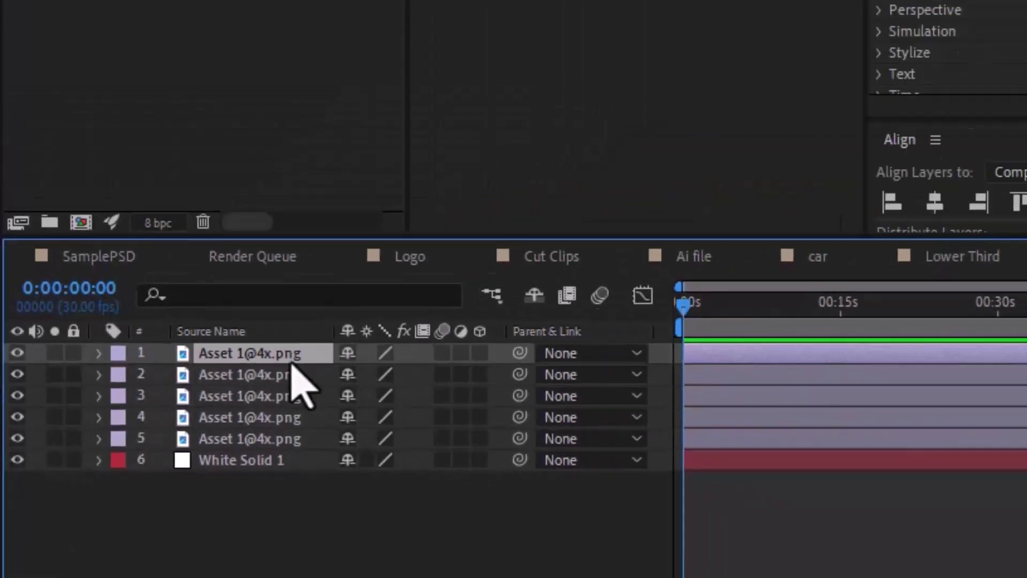
- Mask logo layer 5 with a closed four-point Pen path around the upper diamond piece
left_click(276, 439)
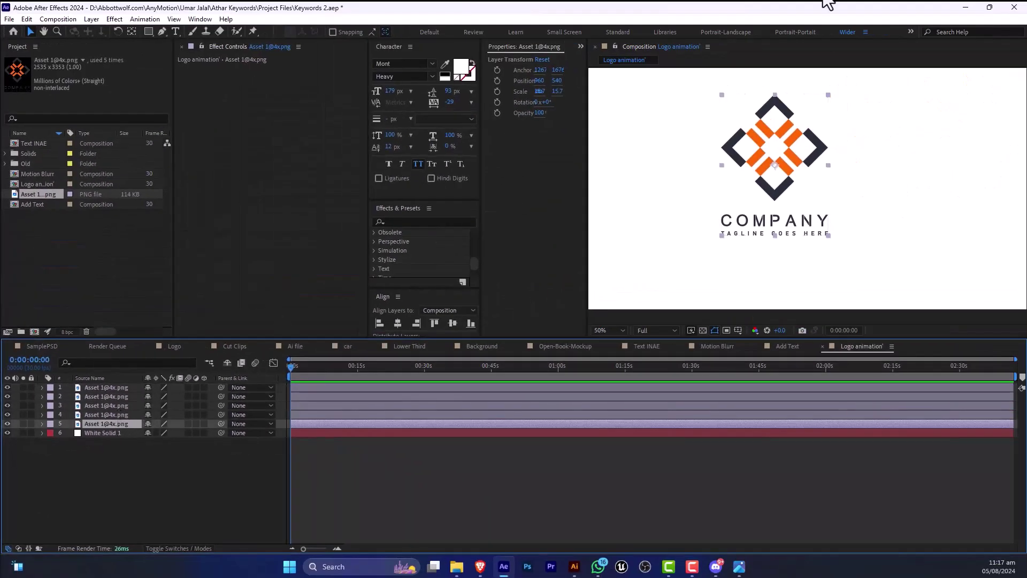
left_click(162, 31)
scroll(871, 194, "up", 2)
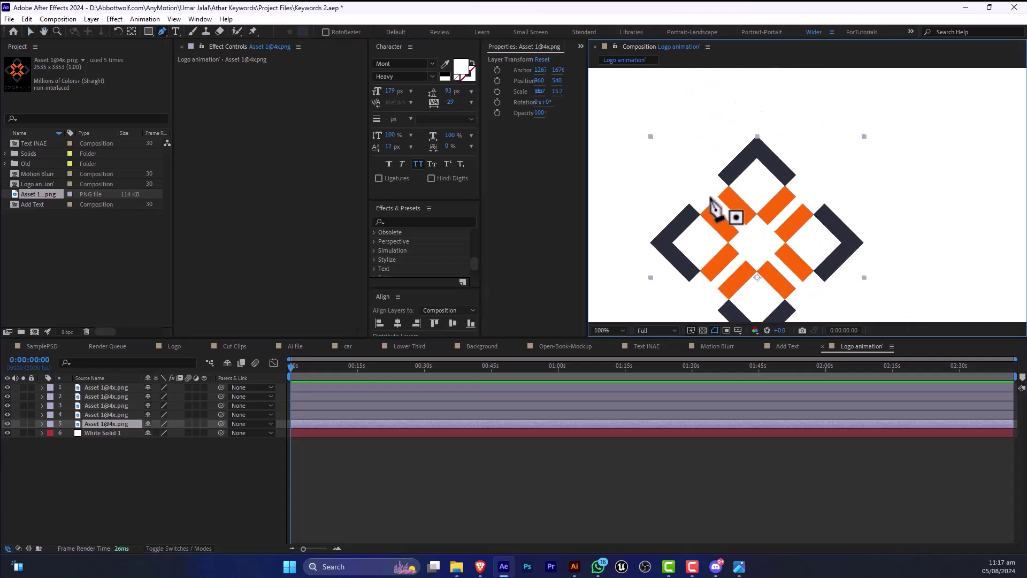
left_click(704, 188)
left_click(757, 241)
left_click(814, 182)
left_click(760, 124)
left_click(704, 188)
- Mask logo layer 4 with a closed four-point Pen path around the logo's left diamond piece
left_click(278, 415)
left_click_drag(758, 240, 754, 203)
left_click(690, 148)
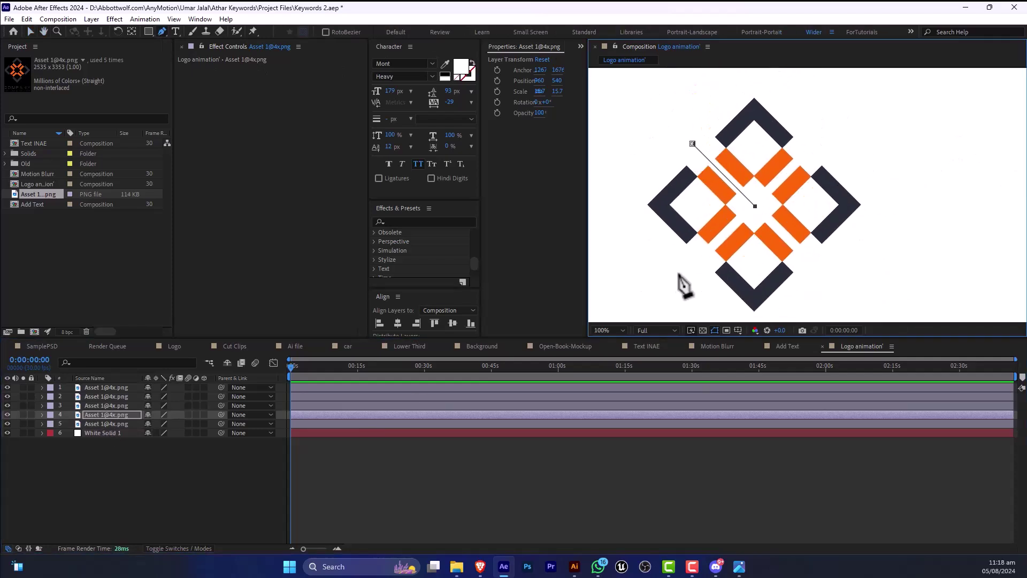
left_click(675, 284)
left_click(622, 232)
left_click(693, 144)
- Mask logo layer 3 with a closed four-point Pen path around the logo's lower diamond piece
left_click(96, 405)
left_click_drag(741, 147, 786, 140)
left_click(758, 215)
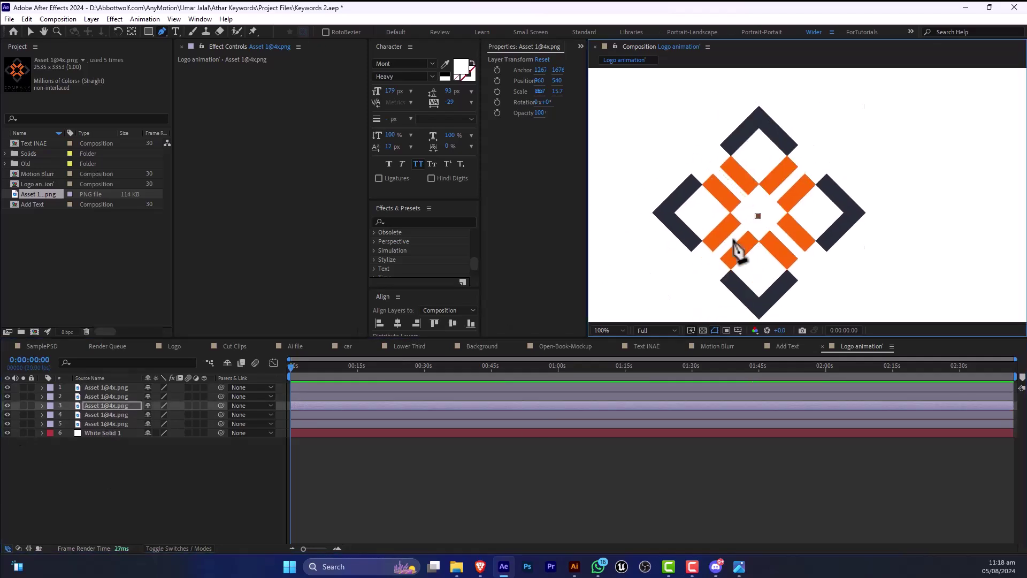
left_click(699, 270)
left_click_drag(711, 276, 708, 239)
left_click(755, 293)
left_click(819, 229)
left_click(754, 179)
- Mask logo layer 2 with a closed four-point Pen path around the logo's right diamond piece
left_click(279, 396)
left_click_drag(816, 117, 785, 117)
left_click(786, 114)
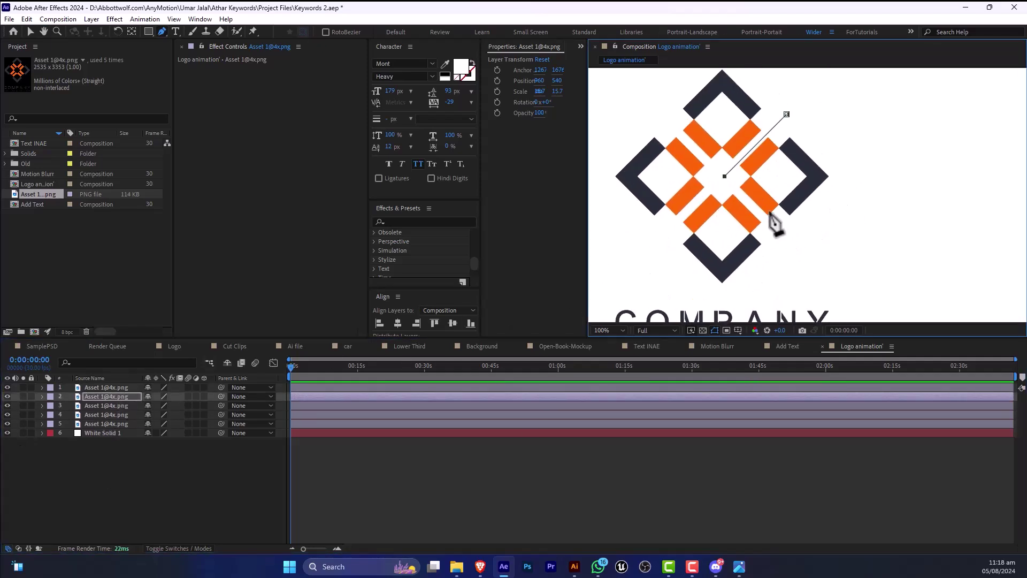
left_click(786, 237)
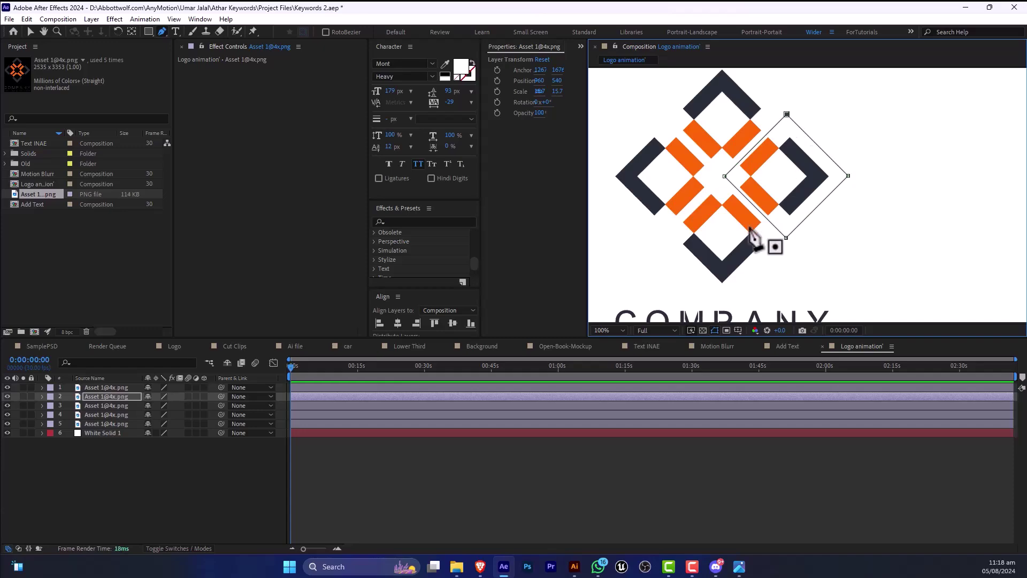
- Mask logo layer 1 with a rectangle around the COMPANY name and its tagline
left_click_drag(714, 261, 718, 164)
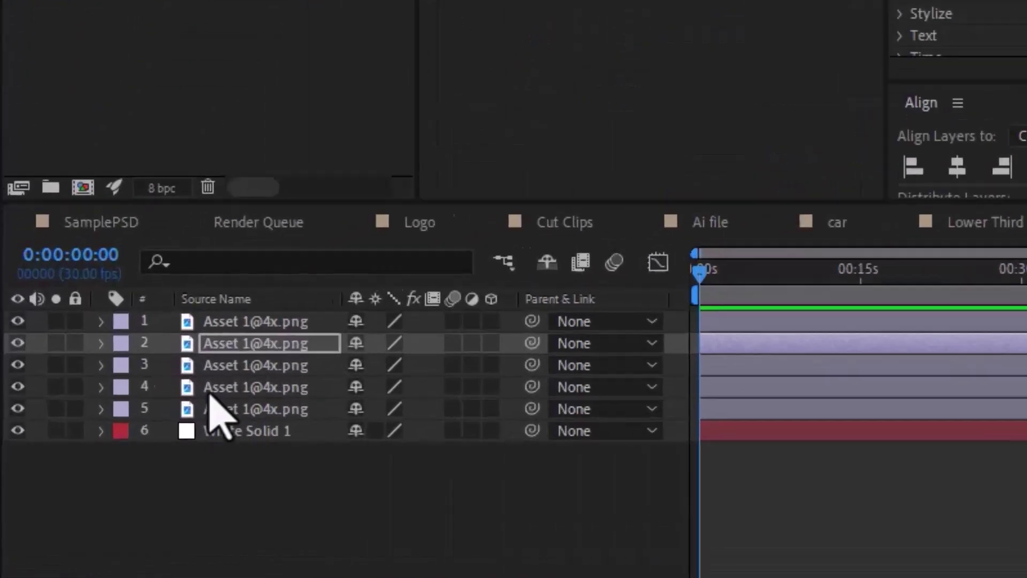
left_click(107, 386)
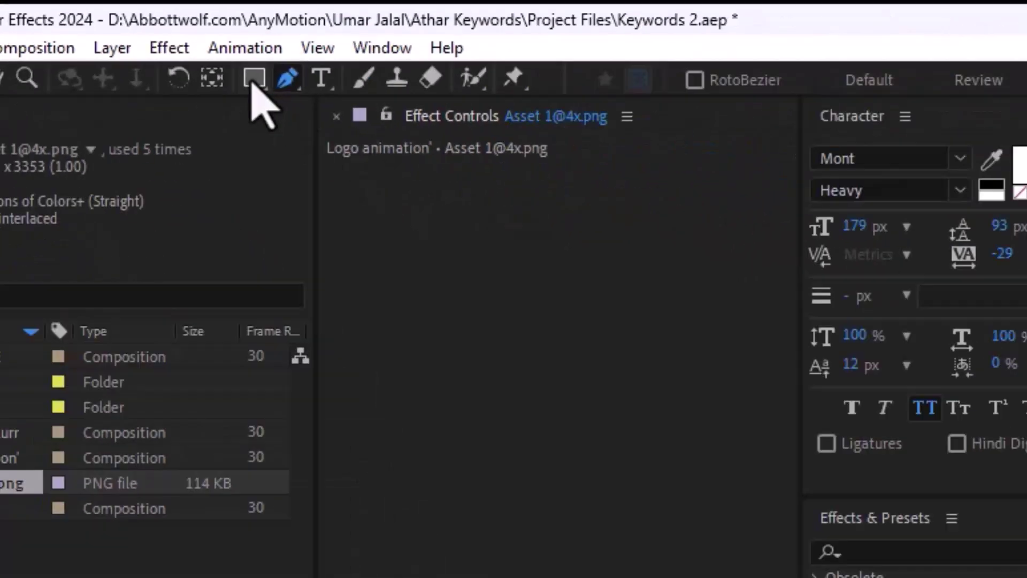
left_click(163, 38)
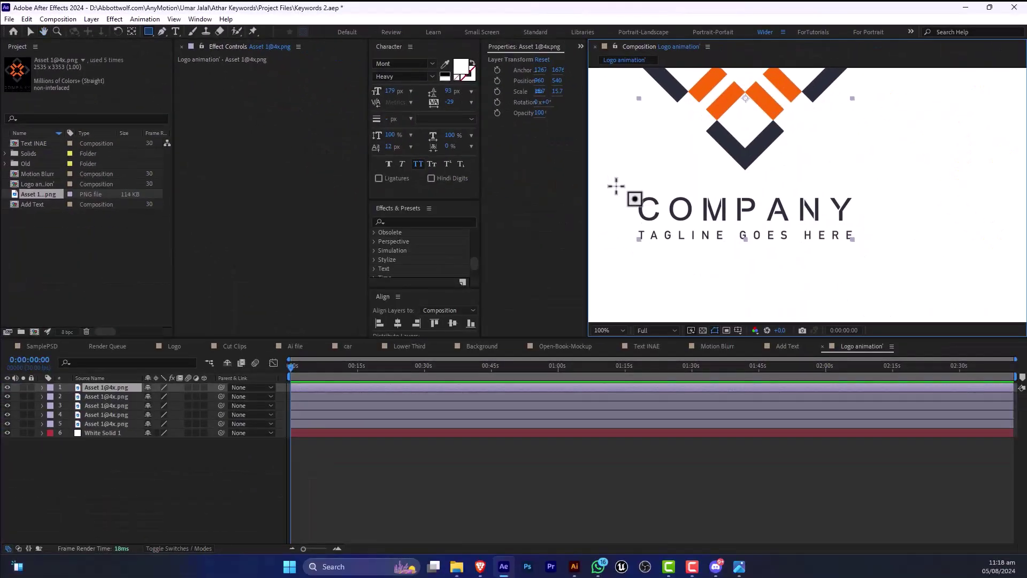
left_click_drag(621, 188, 888, 259)
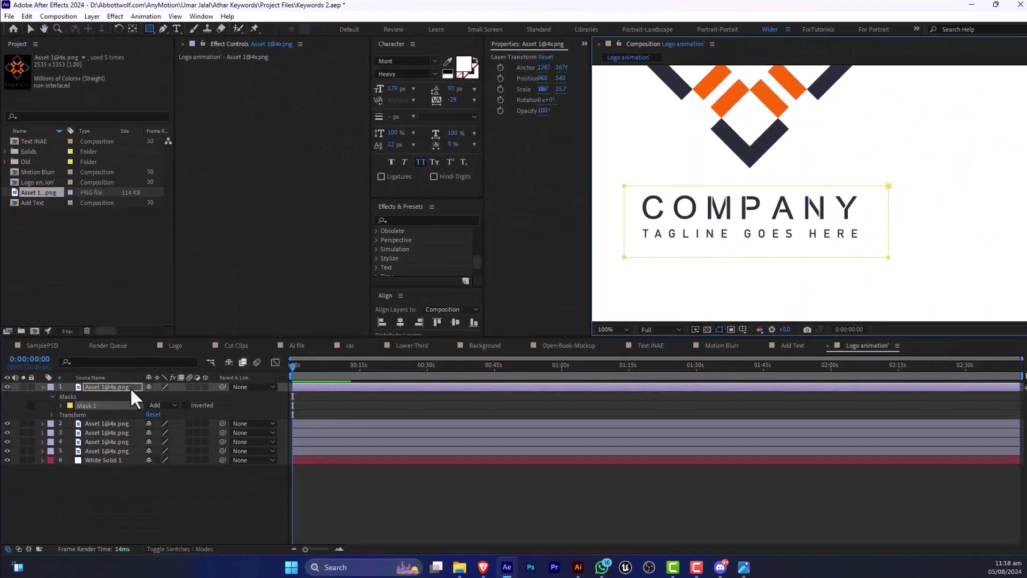
- Centre the anchor points of all five logo layers on their masked content and show their Scale properties
left_click(123, 451, "shift")
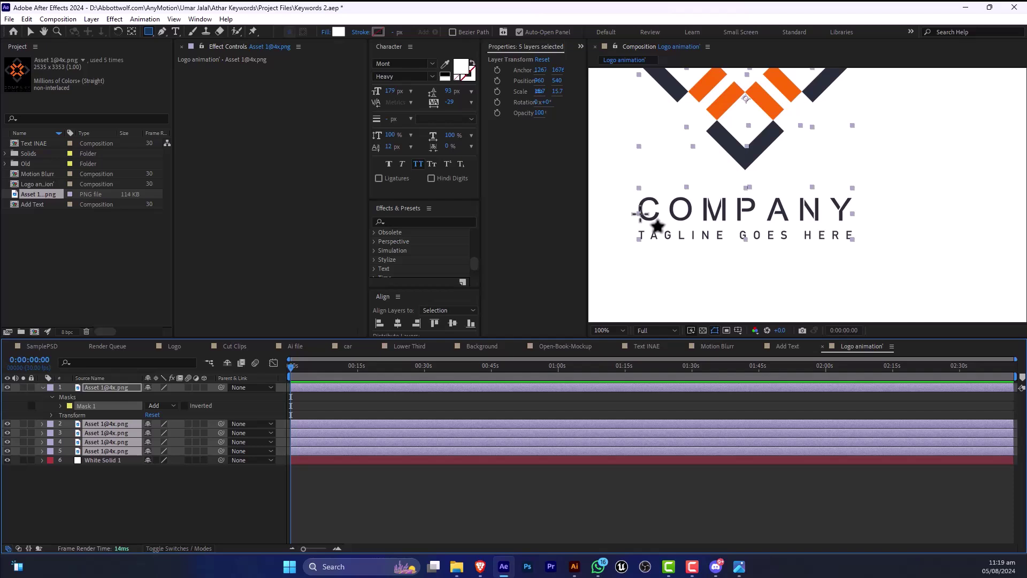
key("ctrl+alt+Home")
key("s")
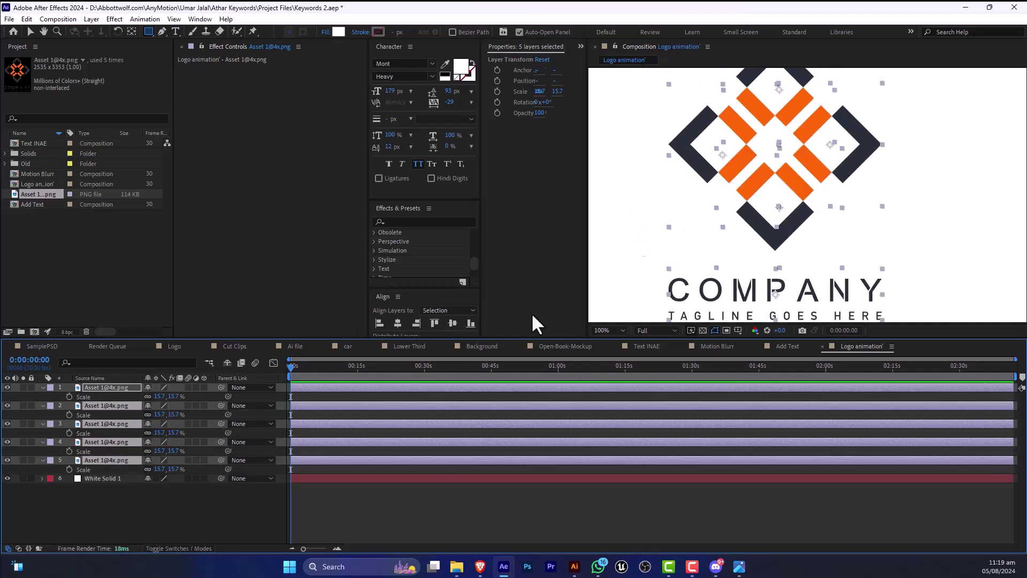
- Try scaling the five logo layers together, leaving the white solid out of the selection
key("ctrl+a")
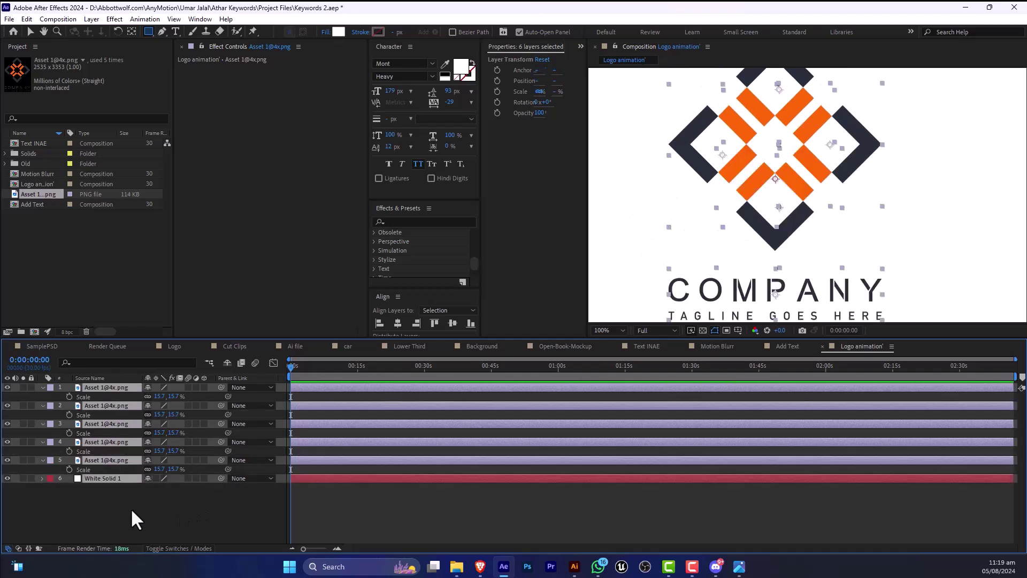
left_click(113, 476, "ctrl")
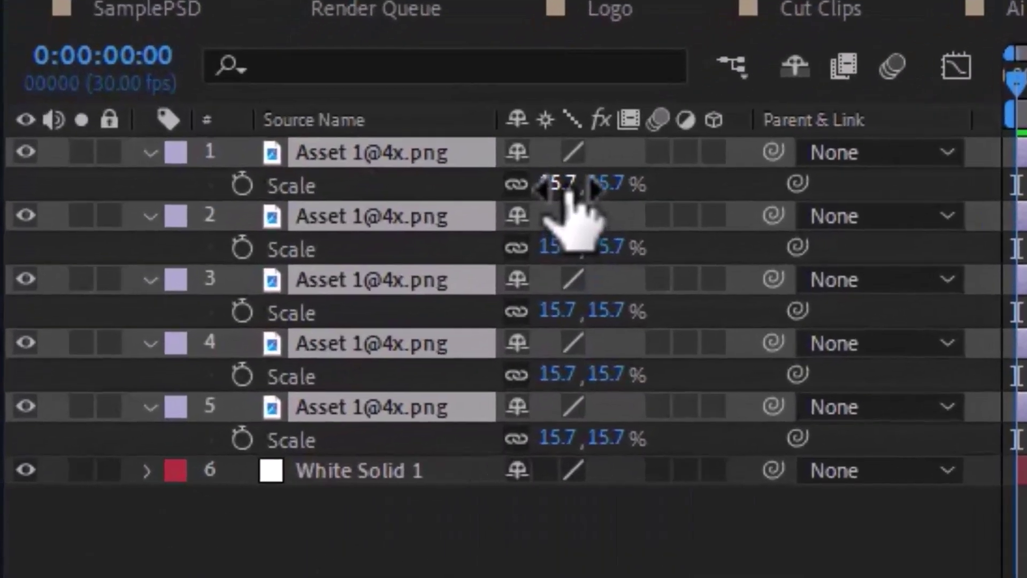
left_click_drag(158, 397, 149, 396)
left_click_drag(525, 184, 560, 183)
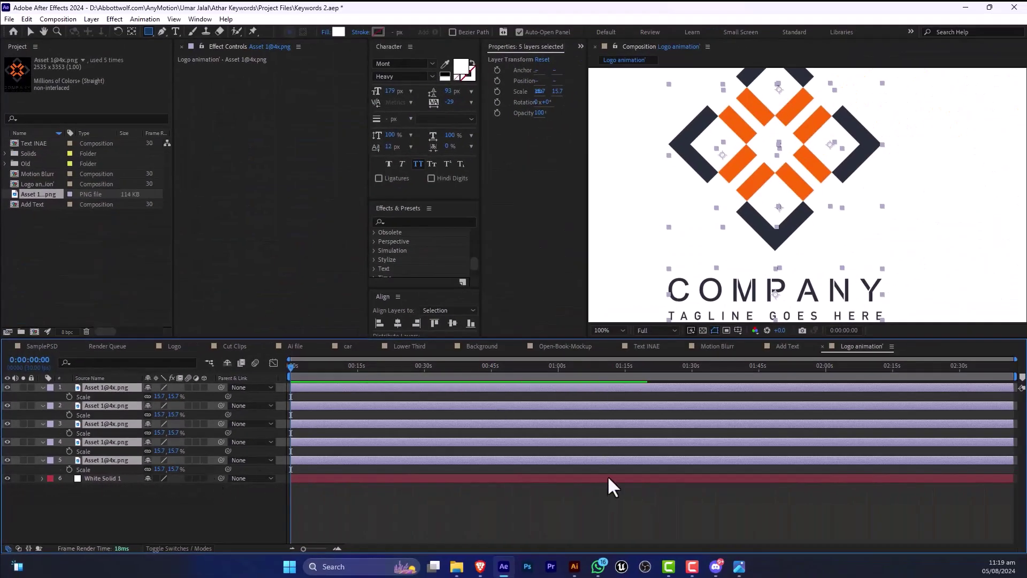
- Move the lower diamond piece's anchor point to the centre of the logo symbol
left_click(608, 475)
key("v")
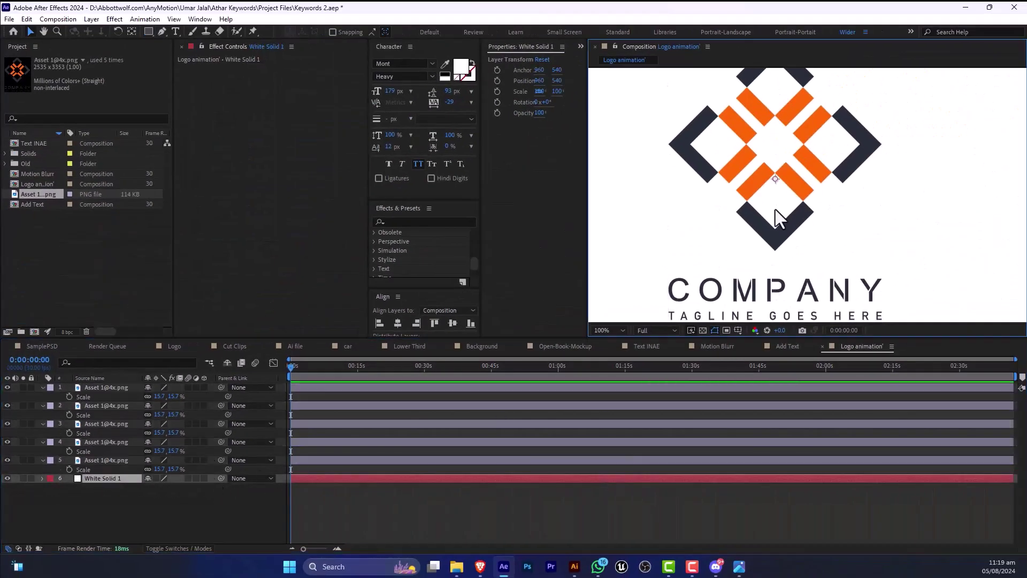
left_click(784, 232)
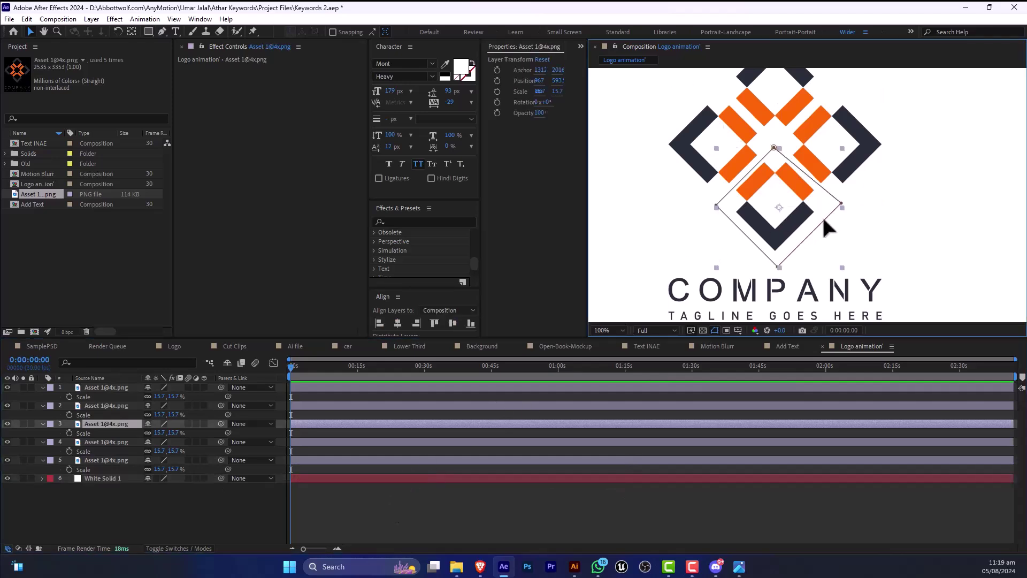
key("period")
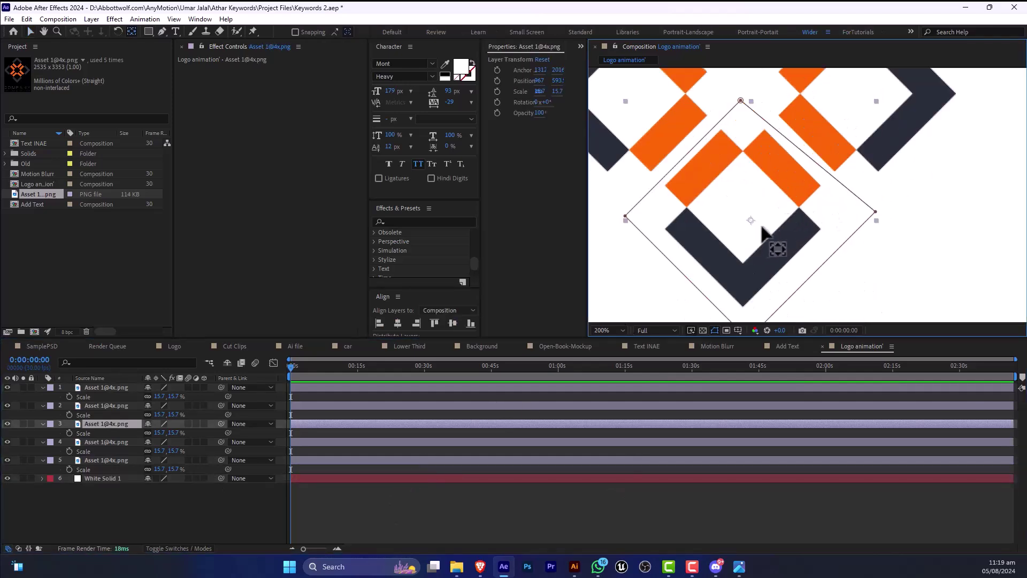
left_click_drag(751, 219, 748, 168)
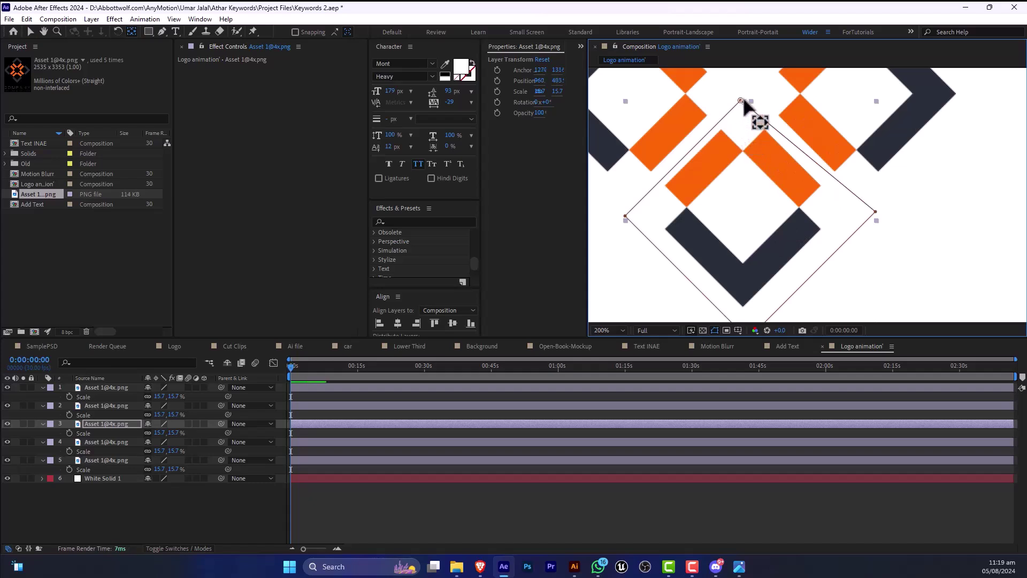
key("apostrophe")
key("ctrl+z")
left_click_drag(743, 106, 736, 197)
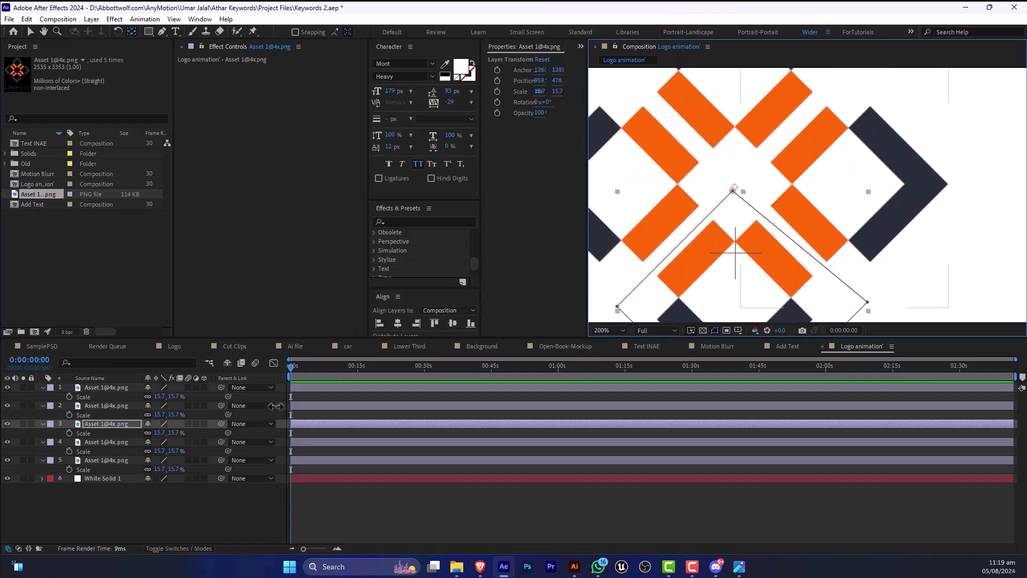
- Move the remaining diamond pieces' anchor points to the logo's centre and the text layer's anchor point to the tagline's lower edge
key("ctrl+Up")
key("ctrl+Down")
key("ctrl+Down")
key("ctrl+Down")
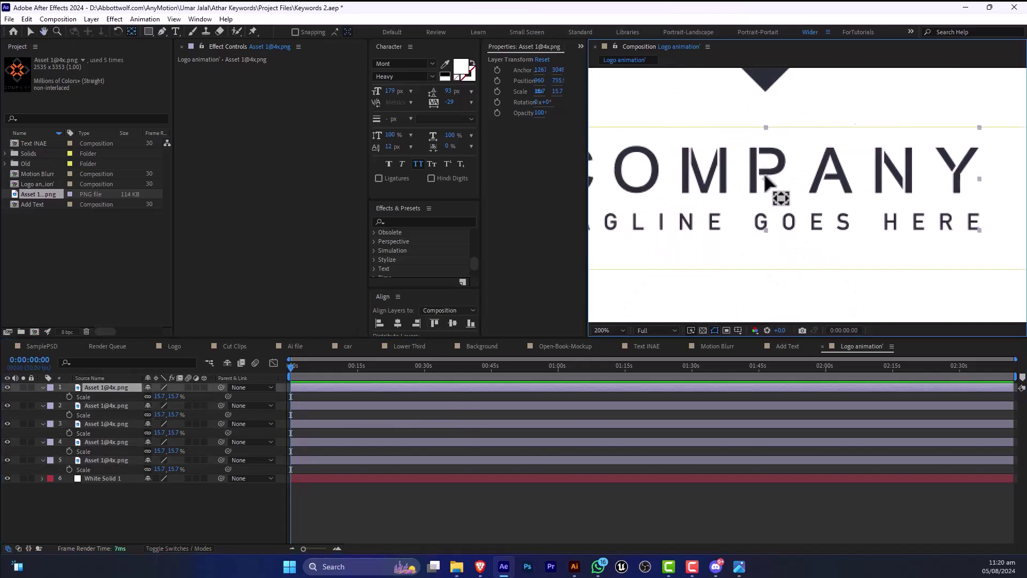
left_click_drag(760, 203, 802, 206)
scroll(801, 201, "down", 1)
left_click_drag(811, 171, 791, 225)
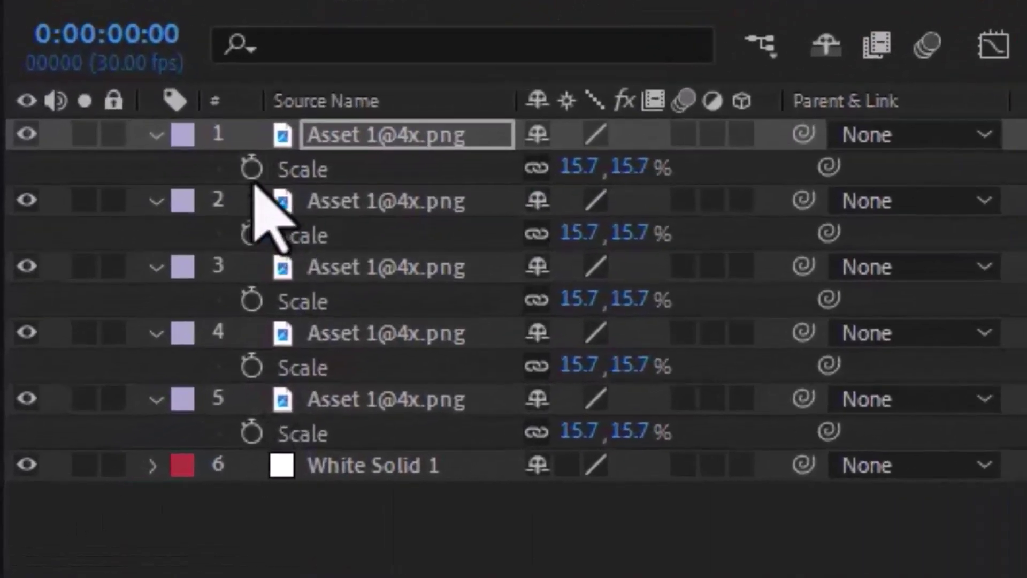
- Keyframe the Scale of all five logo layers from 0% at the start to 15.7% at about frame 24
left_click(386, 399, "shift")
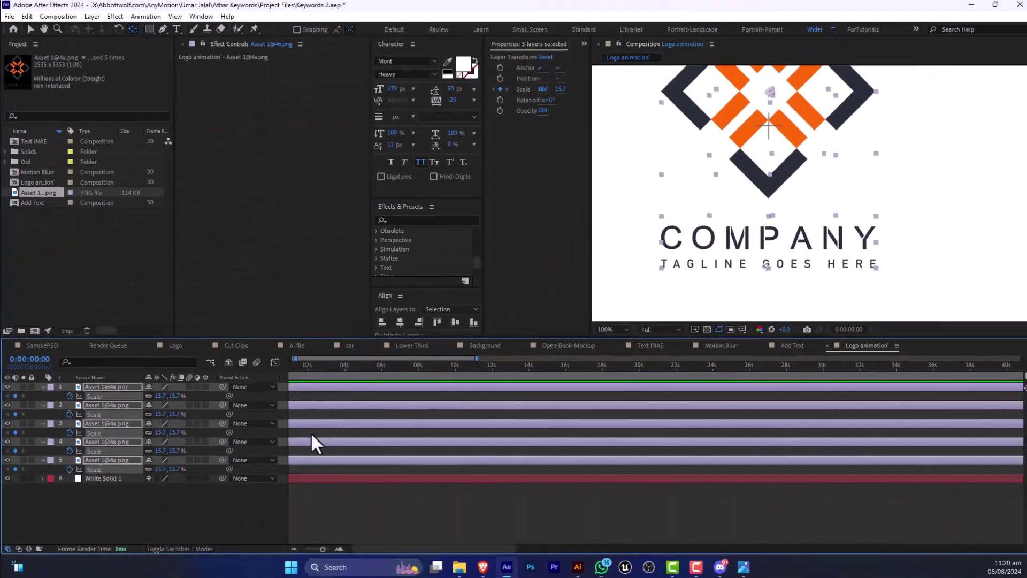
scroll(327, 423, "up", 5)
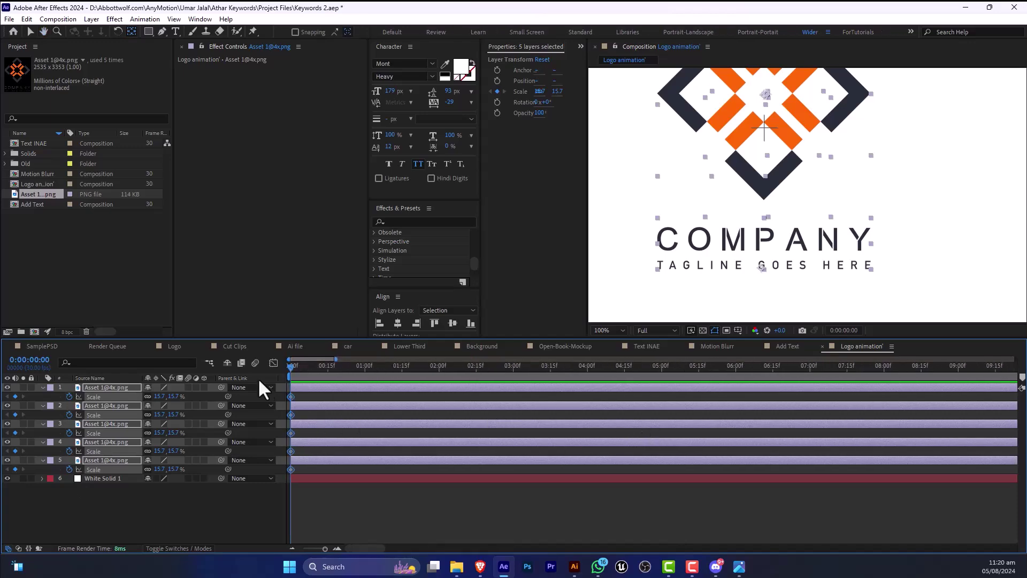
left_click(328, 367)
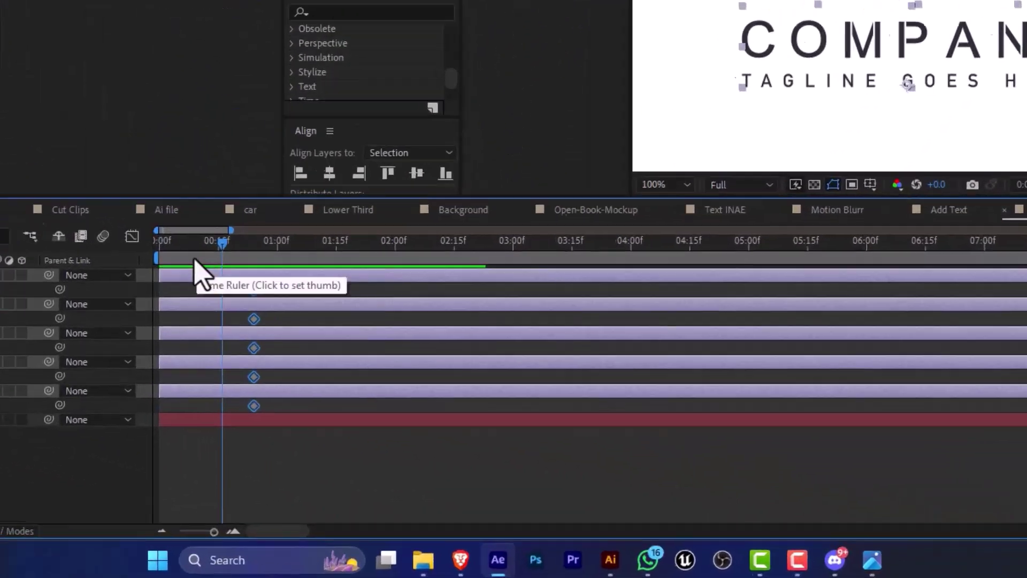
left_click_drag(194, 246, 139, 247)
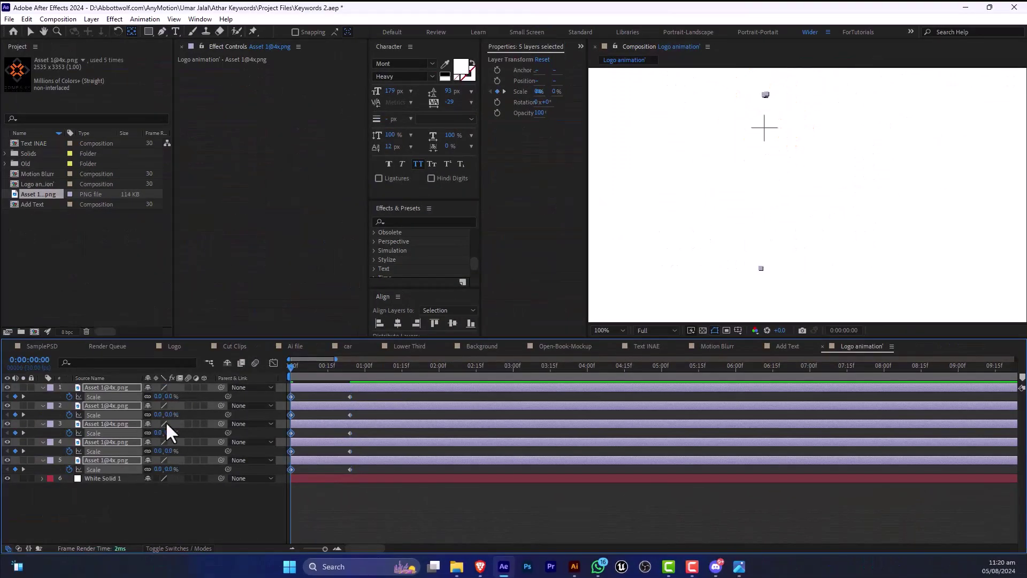
- Preview the logo's scale-up animation from the start of the composition
left_click_drag(326, 364, 272, 370)
key("v")
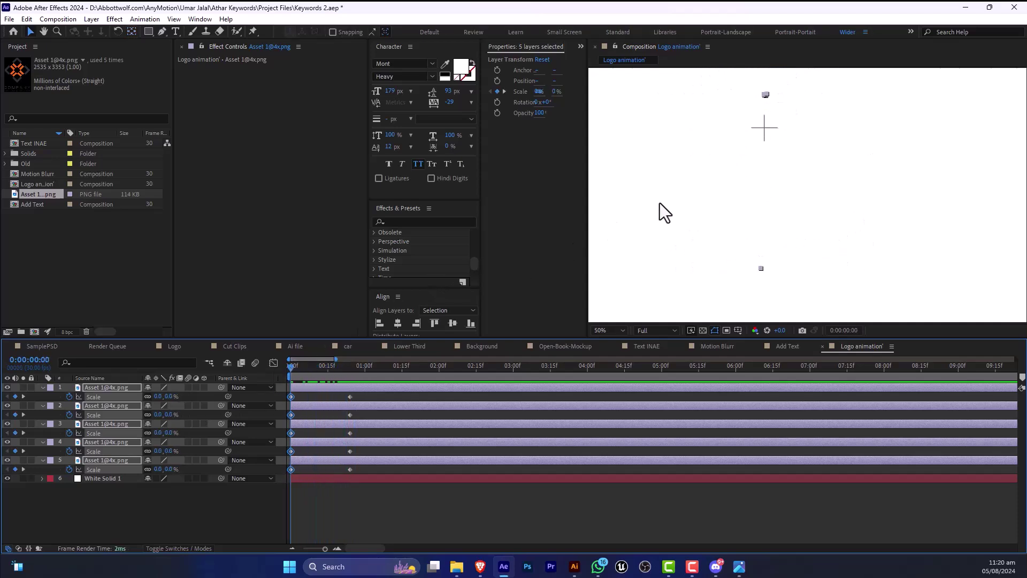
scroll(660, 203, "down", 1)
left_click_drag(659, 207, 648, 289)
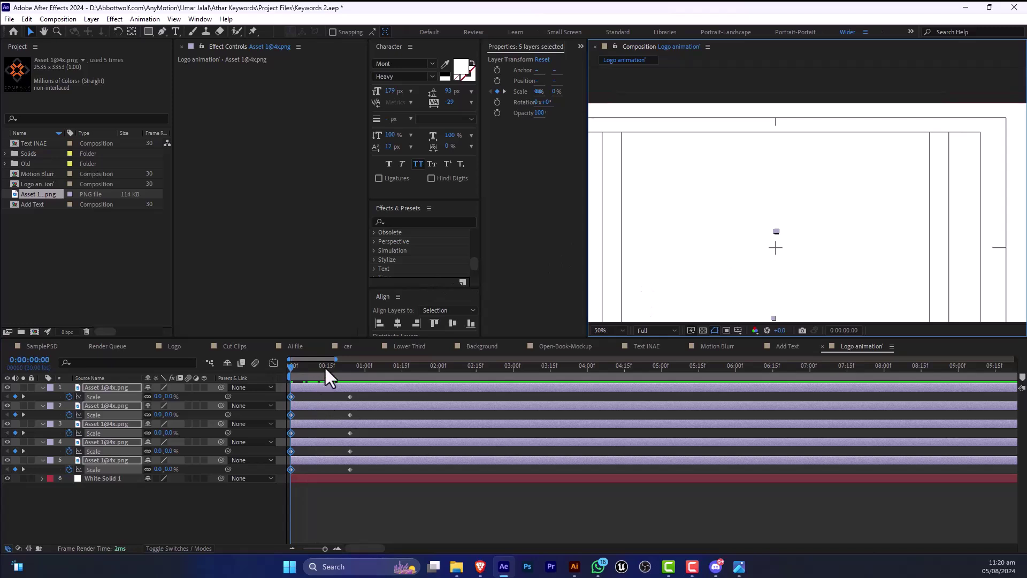
key("space")
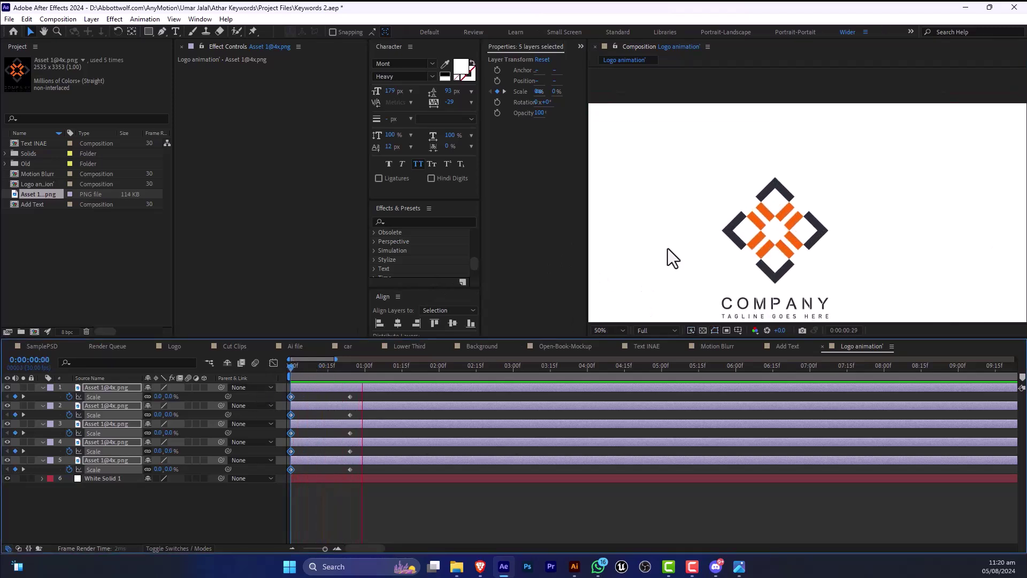
- Stagger the logo layers above the bottom one to start about 3, 6, 9 and 13 frames in, with the text last, and preview
key("space")
left_click_drag(672, 247, 702, 190)
left_click(342, 541)
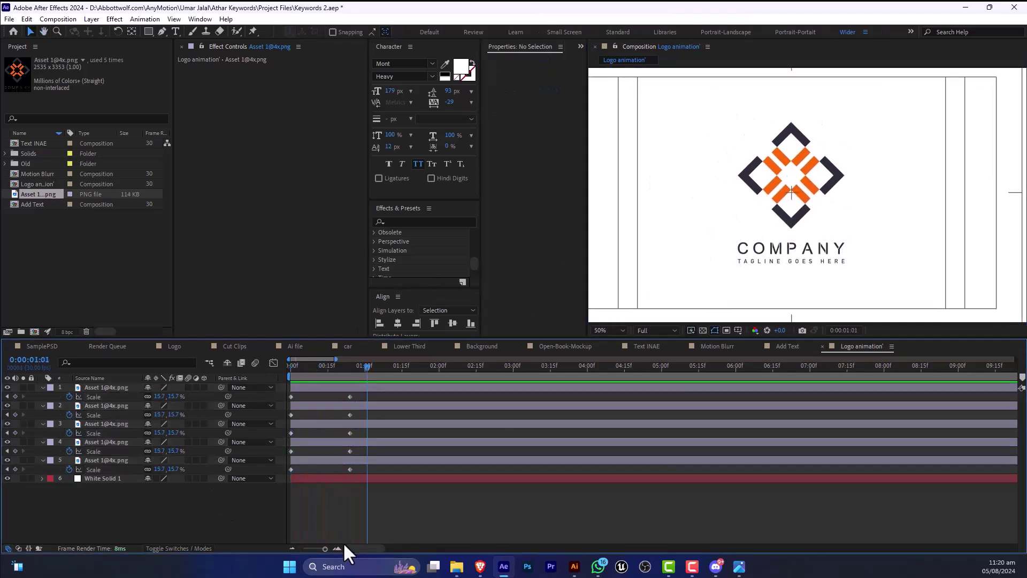
left_click(108, 462)
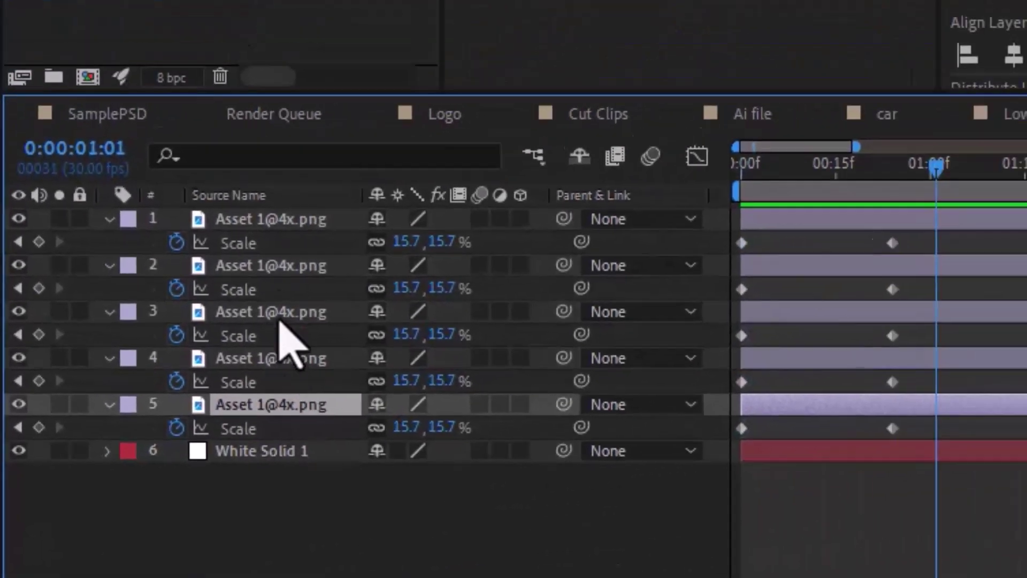
left_click(789, 358)
left_click(789, 219, "shift")
left_click(788, 358, "ctrl")
left_click_drag(782, 270, 830, 268)
left_click(808, 312, "ctrl")
left_click(831, 266, "ctrl")
left_click_drag(838, 219, 863, 219)
key("space")
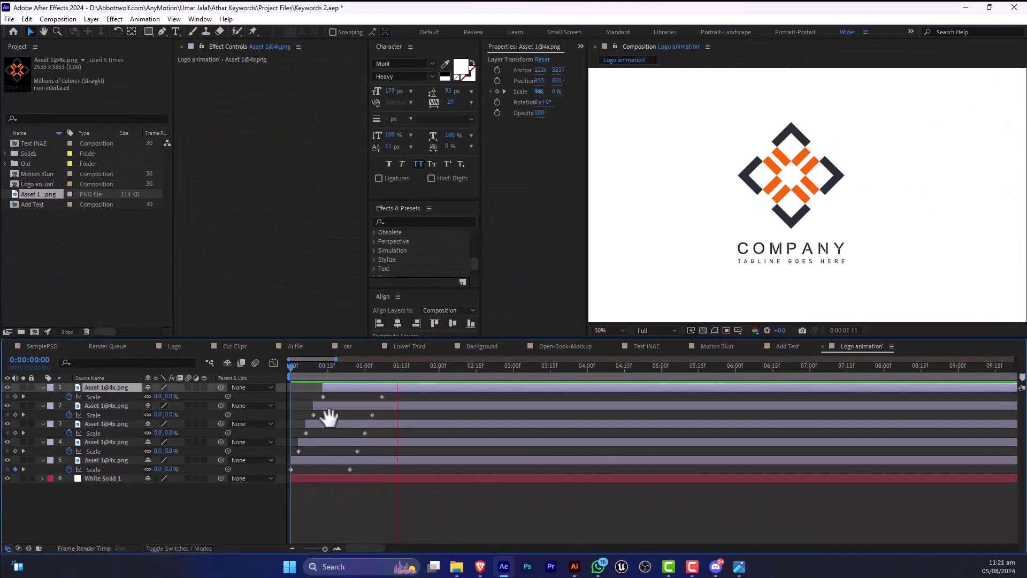
- Ease the ending Scale keyframes of the four diamond-piece layers with a fast-start, slow-stop curve from the Motion 4 extension, and preview from the start
left_click_drag(388, 412, 342, 478)
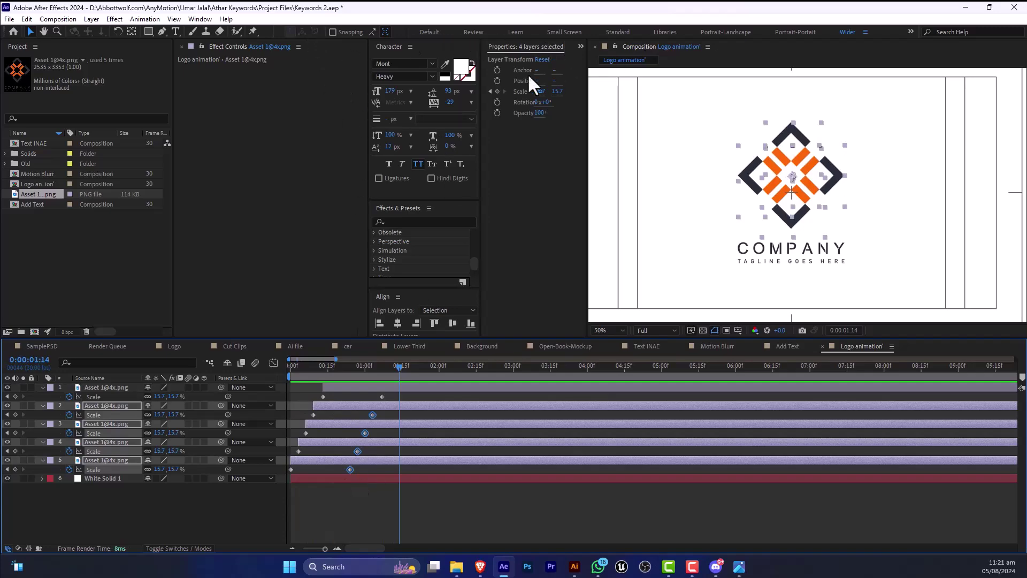
left_click(207, 18)
mouse_move(235, 46)
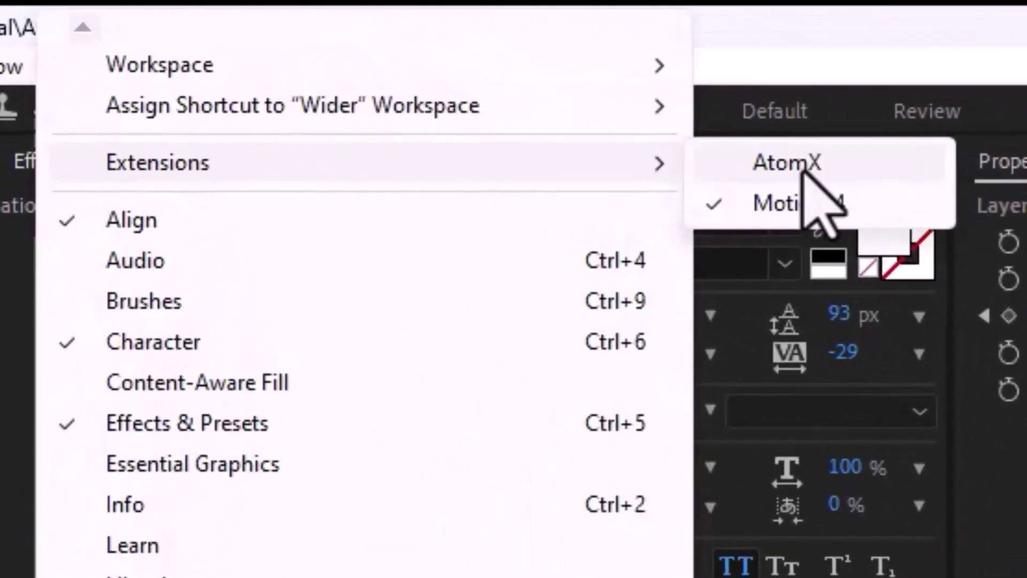
left_click(639, 140)
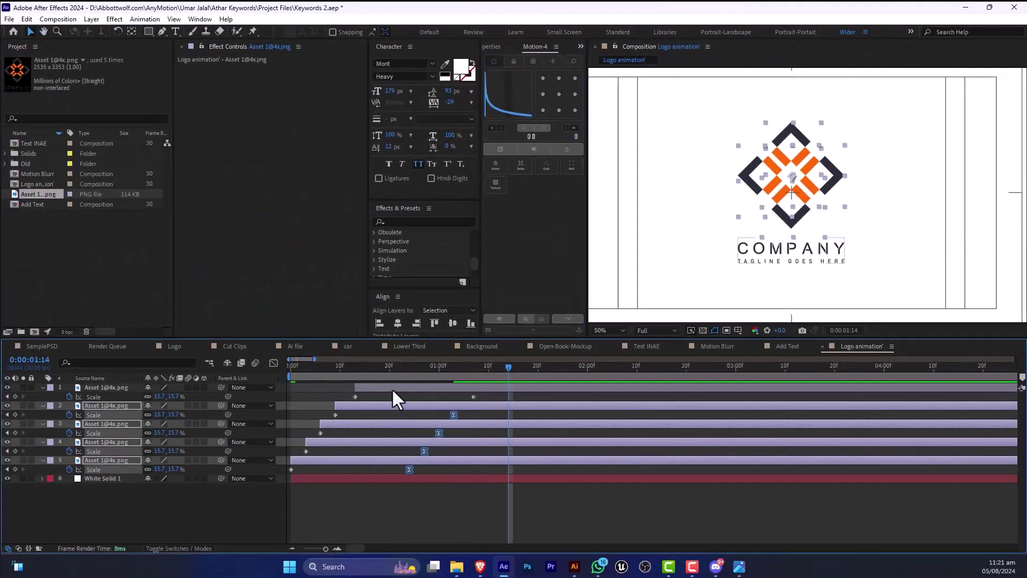
left_click(402, 368)
key("space")
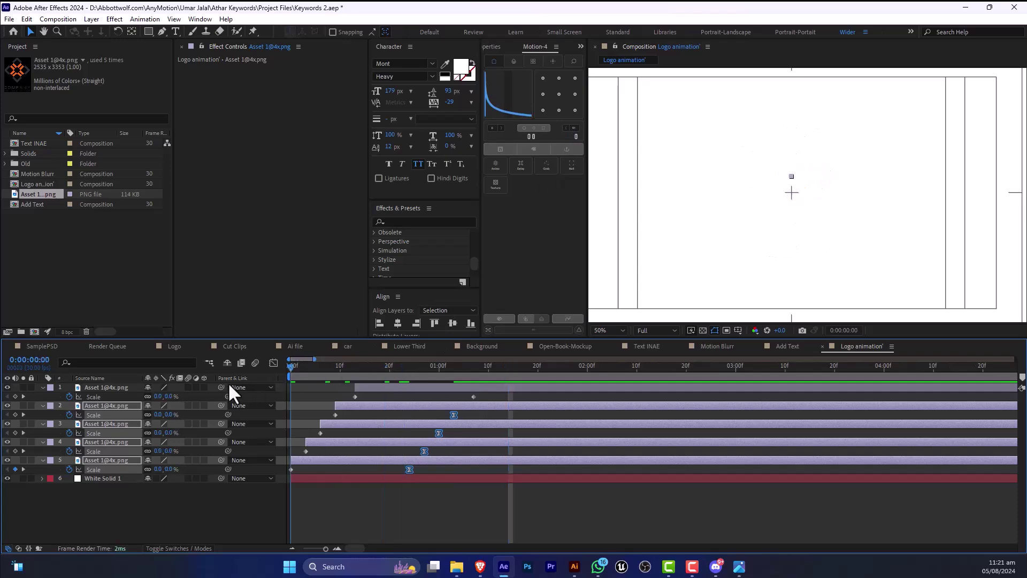